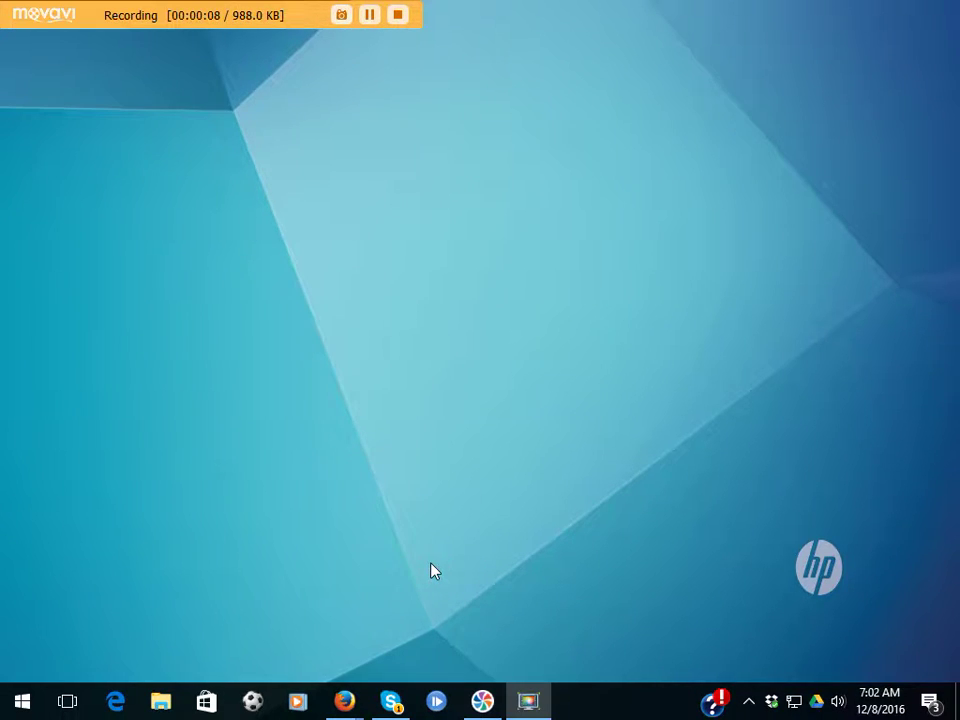
- Bring up the Firefox window from the taskbar, minimize it, then restore it
mouse_move(357, 711)
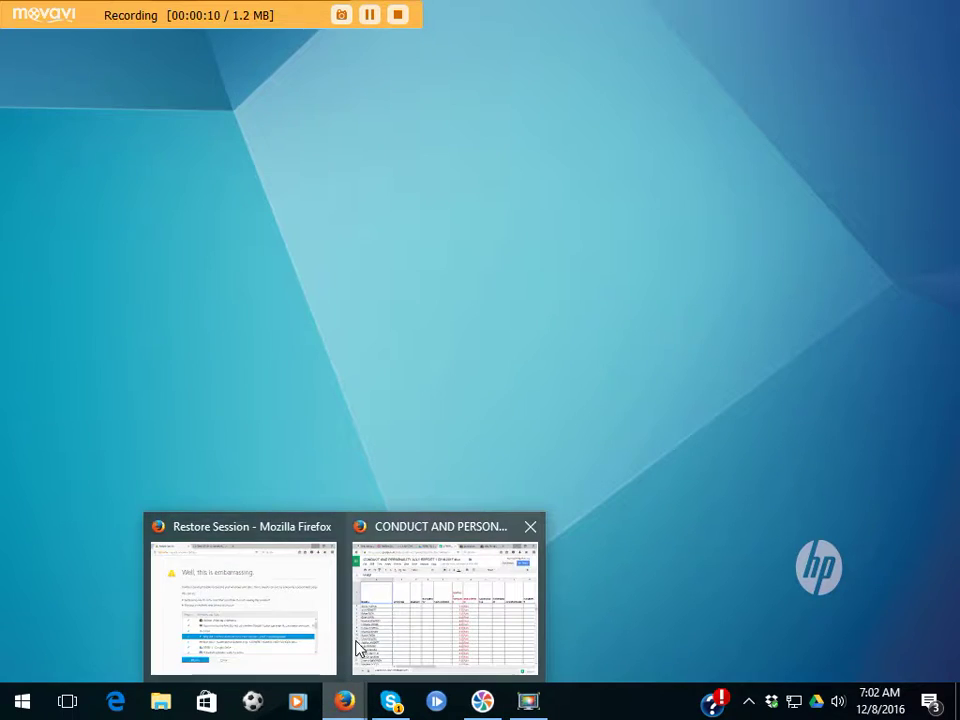
left_click(387, 628)
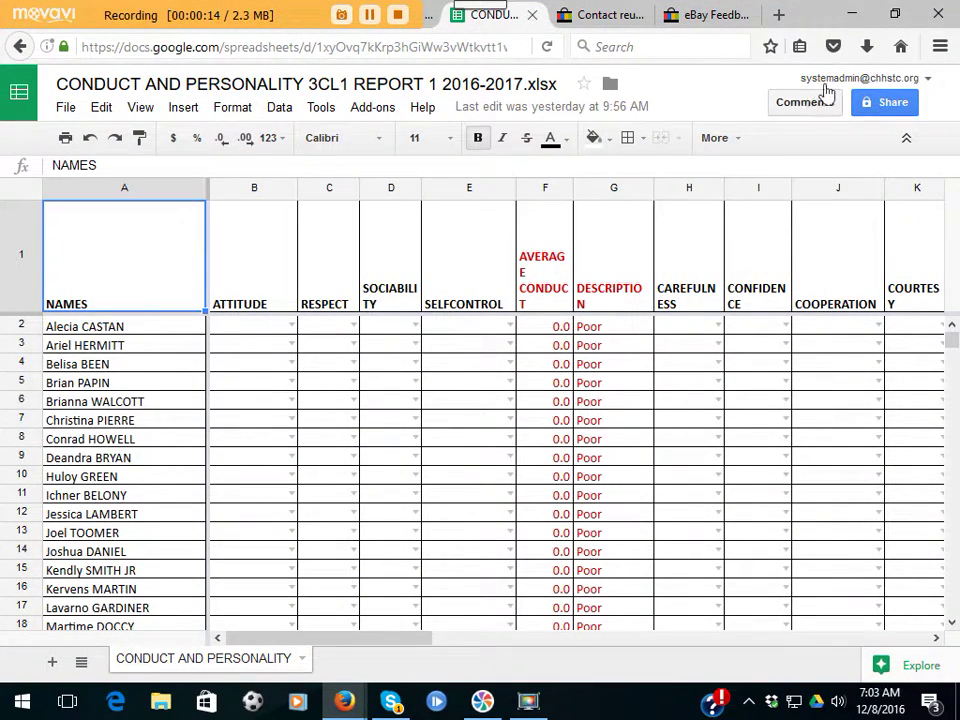
left_click(846, 16)
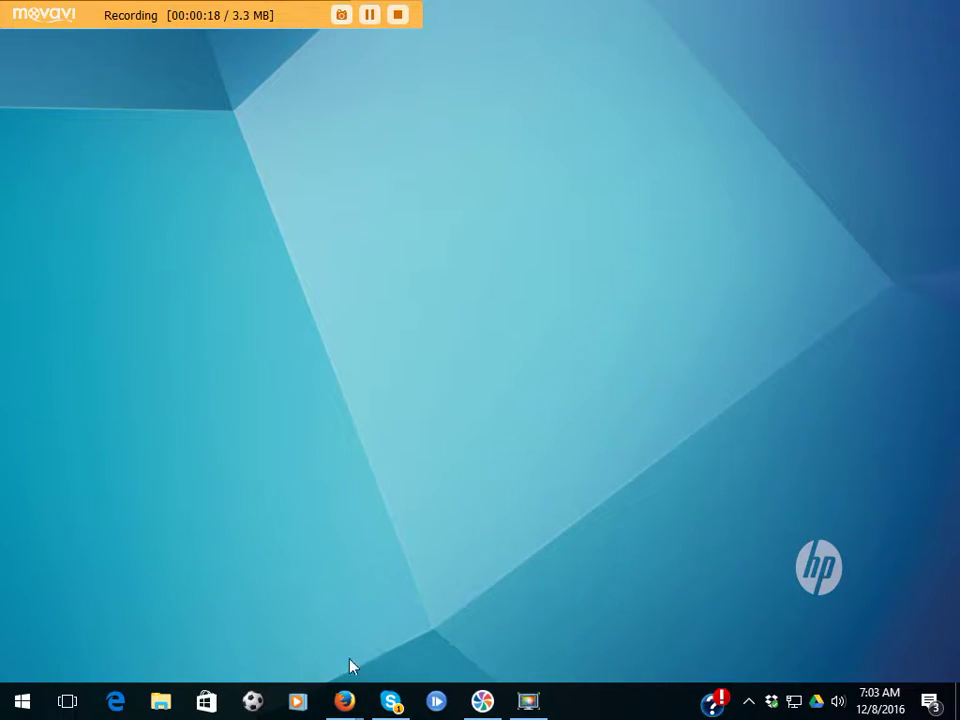
mouse_move(344, 700)
left_click(448, 592)
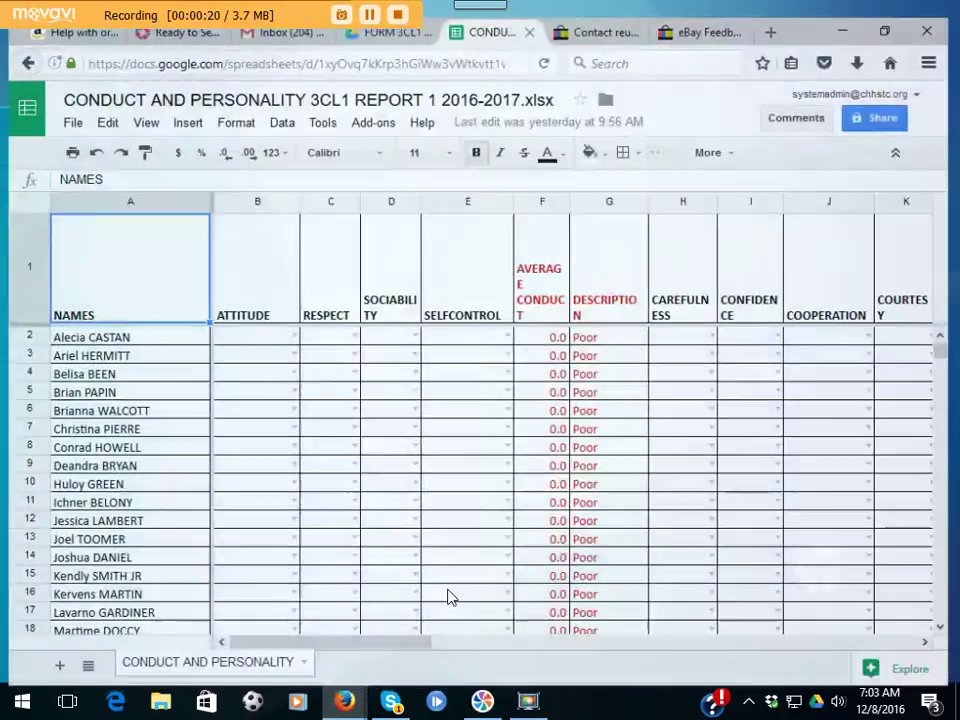
- Shrink Firefox to a smaller window, nudge it down-right, and show the Gmail inbox
left_click(896, 16)
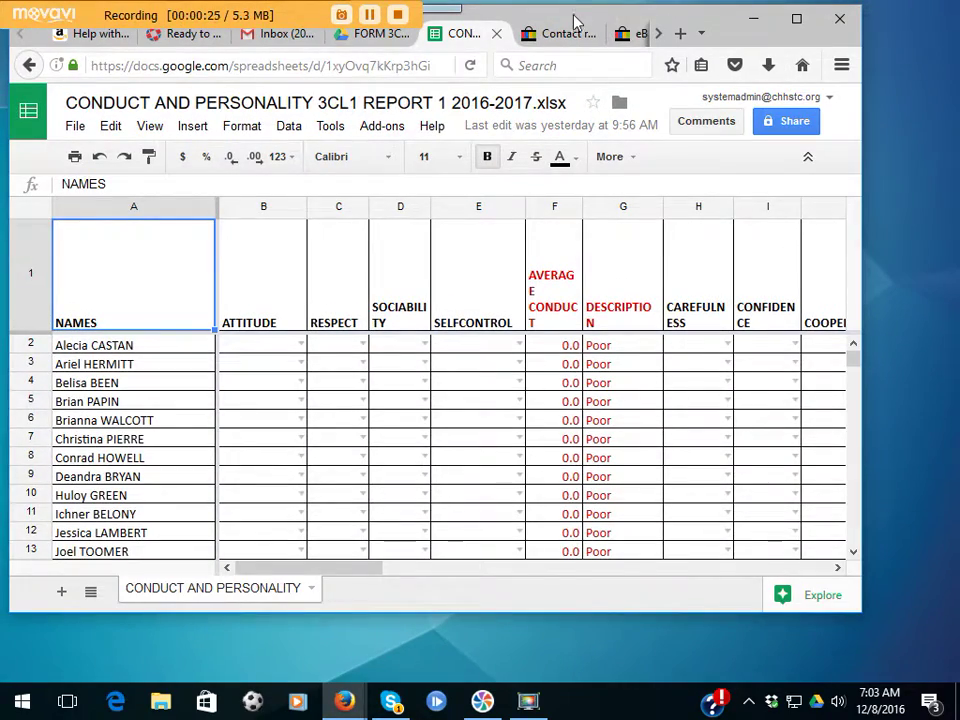
left_click_drag(575, 18, 601, 35)
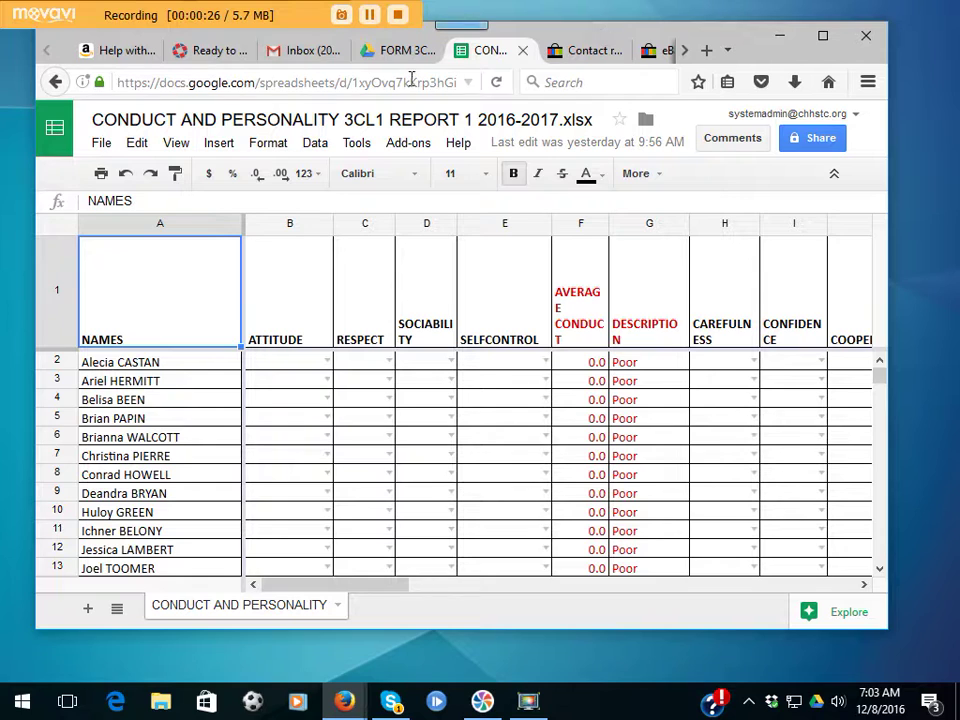
left_click(326, 50)
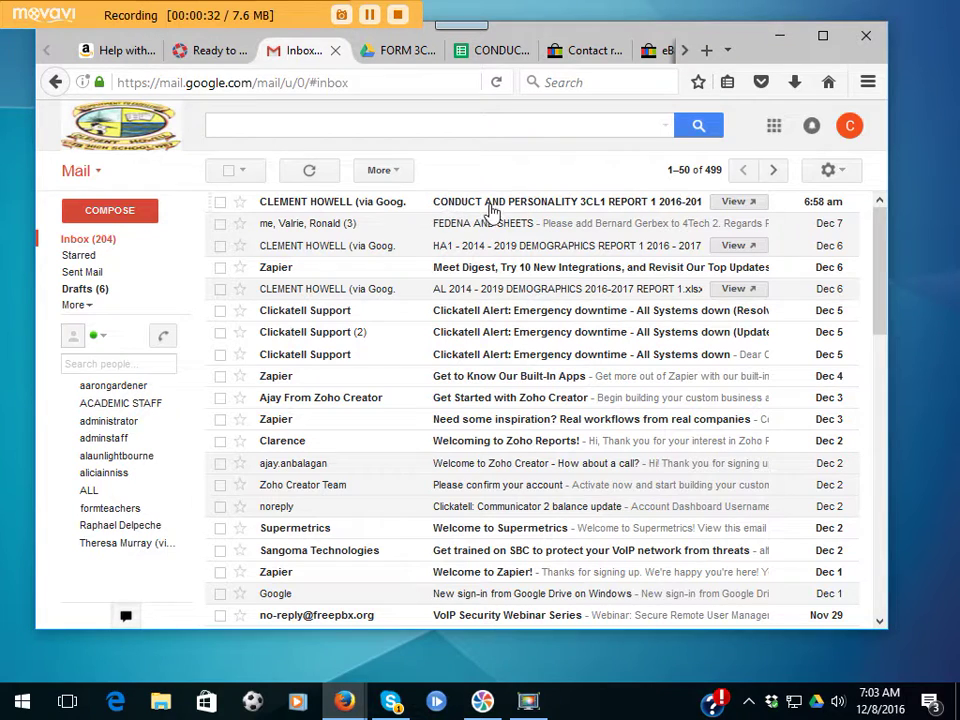
- Open the CONDUCT AND PERSONALITY 3CL1 REPORT 1 share invitation email
left_click(589, 207)
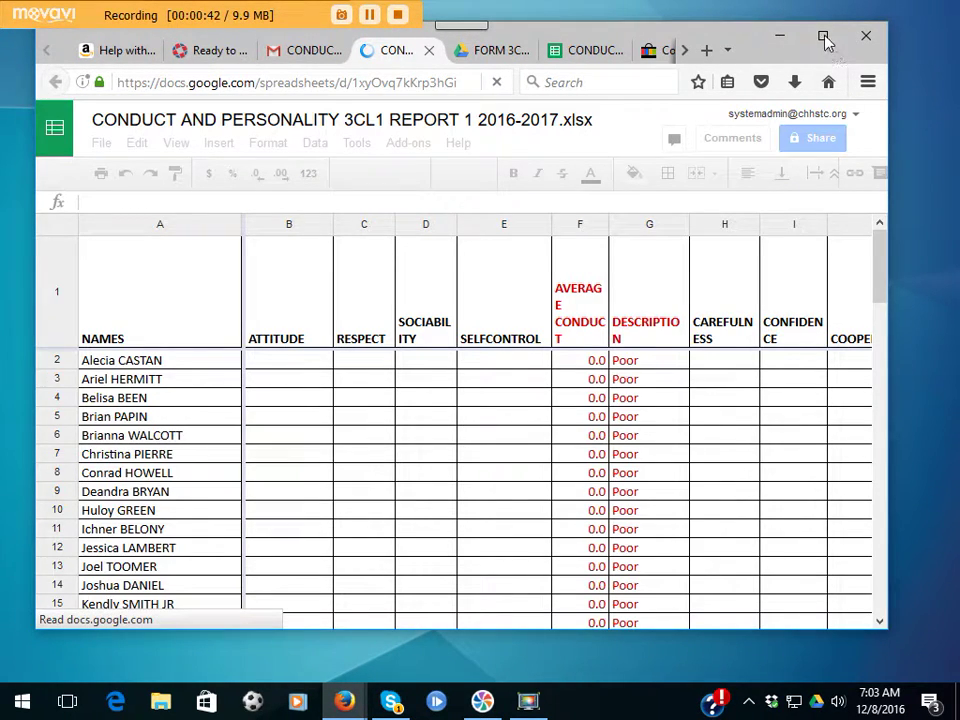
- Maximize the browser, then scroll the report sheet down and back to the top
left_click(824, 38)
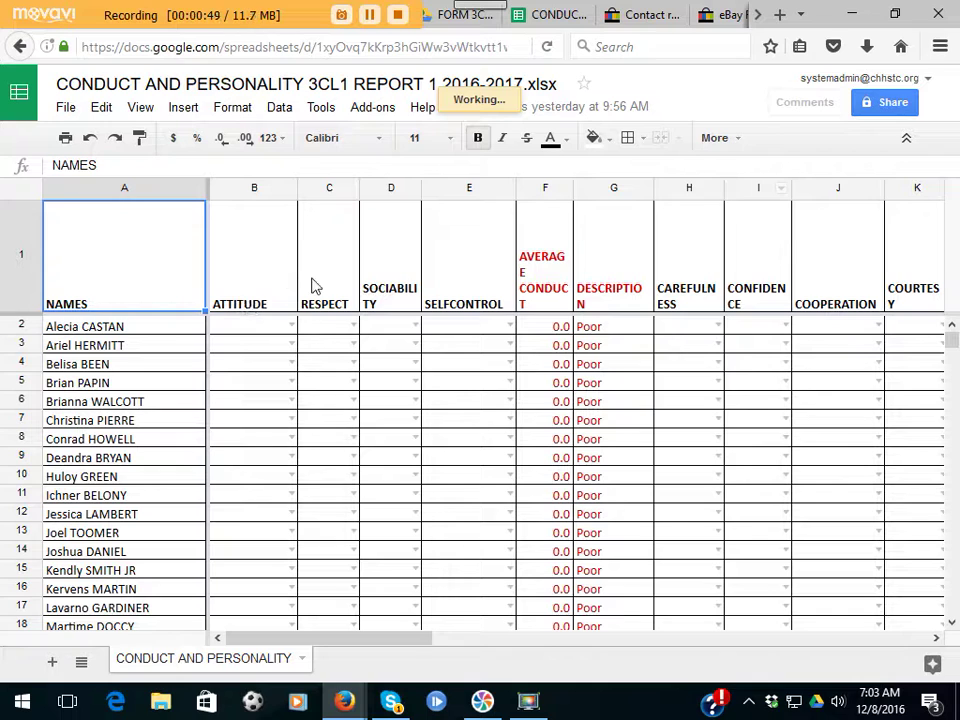
scroll(310, 317, "down", 2)
scroll(311, 322, "up", 2)
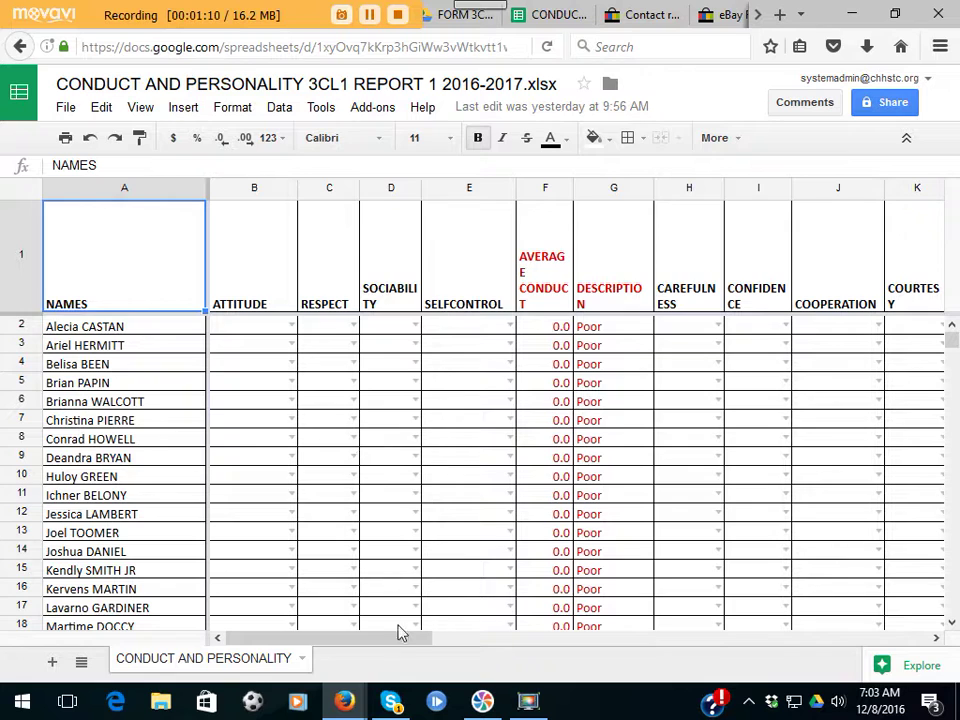
left_click_drag(396, 640, 726, 624)
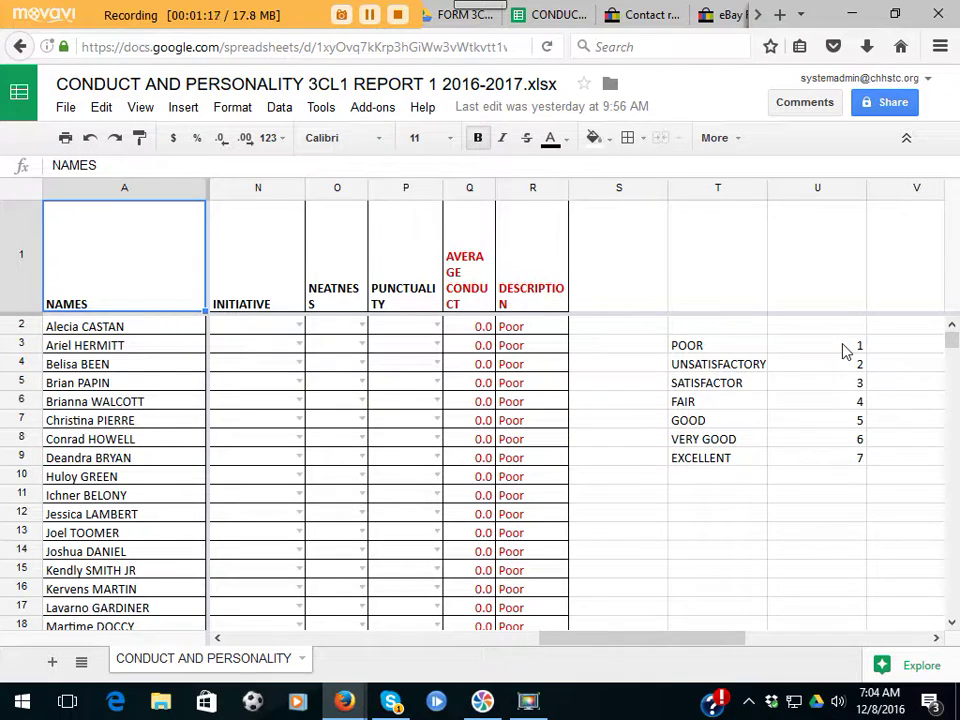
left_click(750, 383)
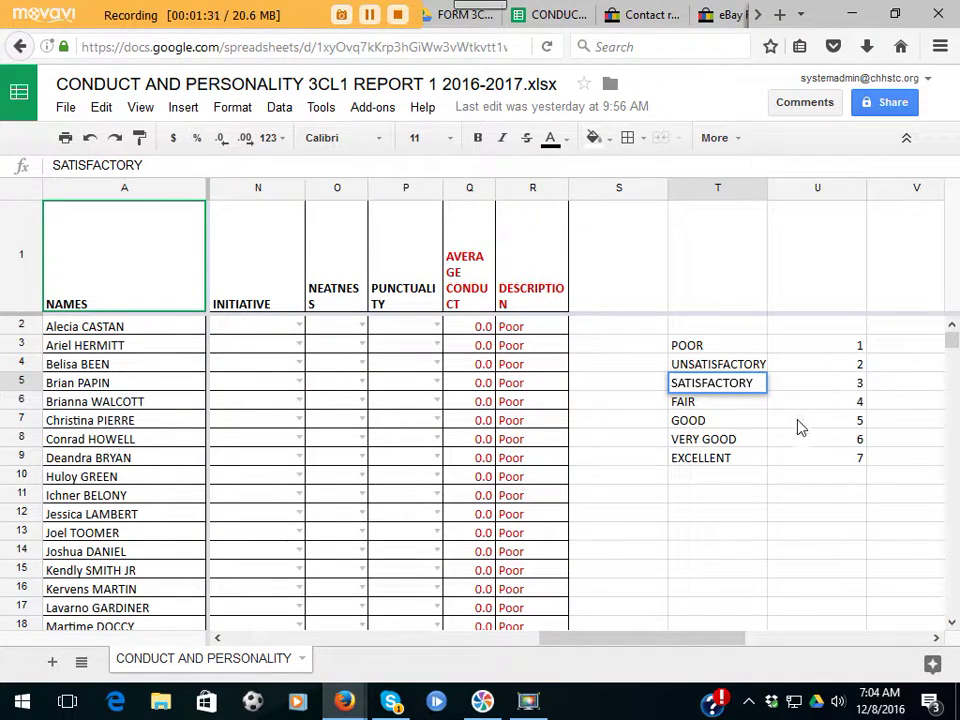
left_click(836, 428)
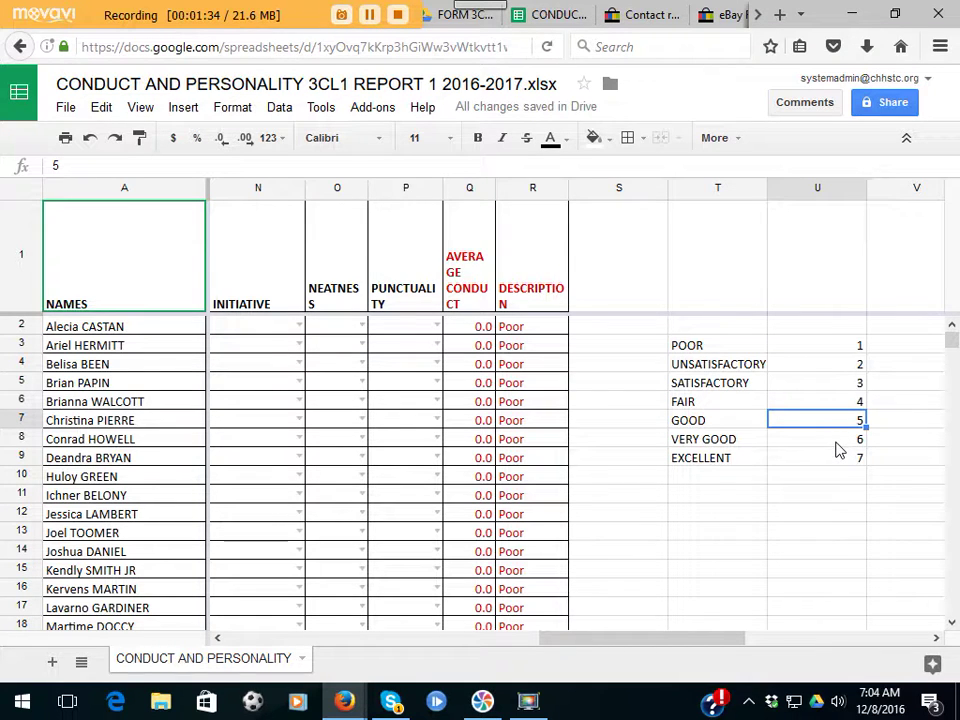
left_click_drag(632, 637, 326, 655)
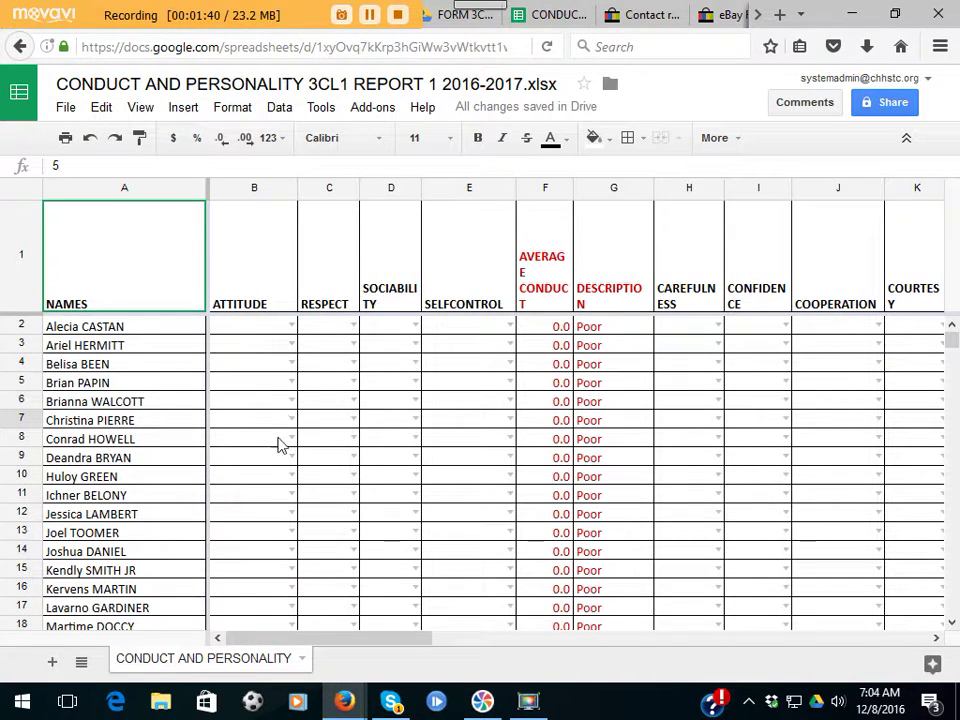
- Pick scores 2, 4, 5 and 3 in B2–E2 from the dropdowns
left_click(291, 327)
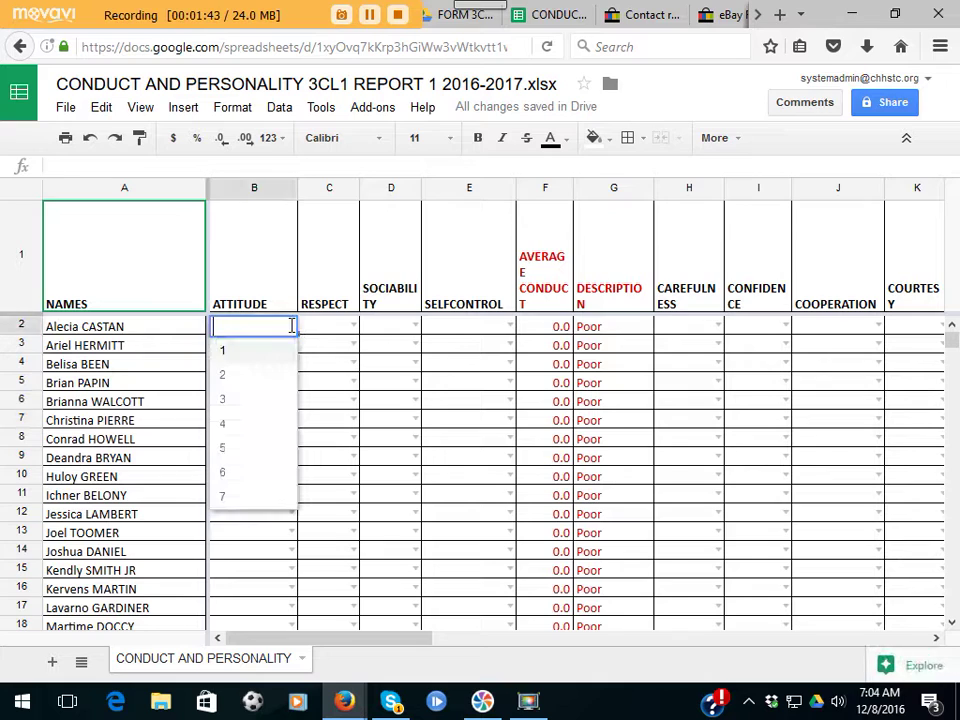
left_click(250, 385)
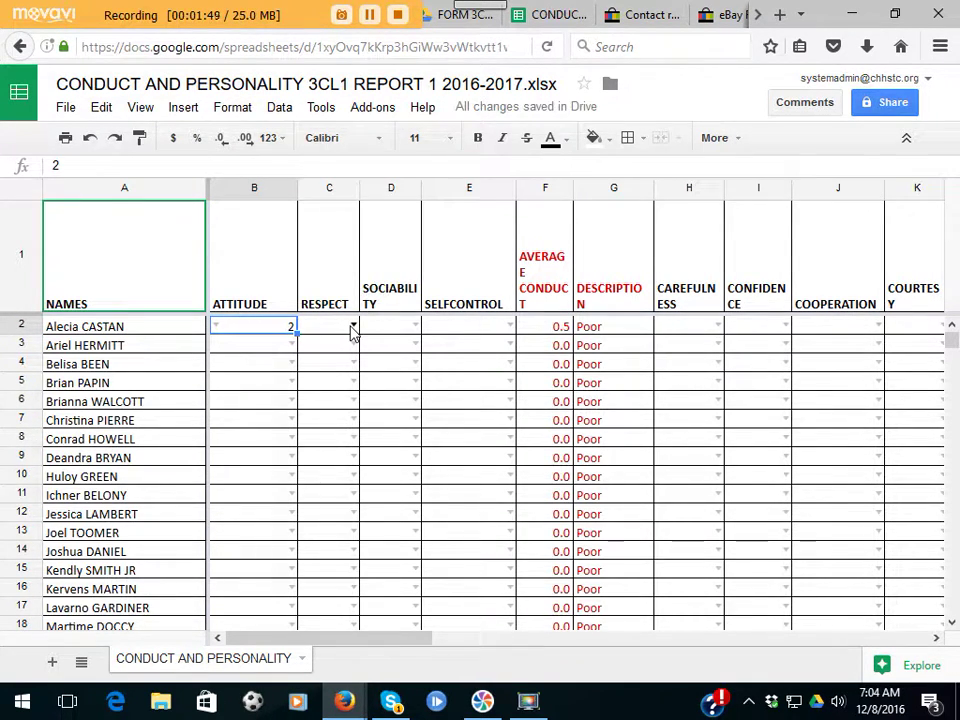
left_click(353, 327)
left_click(316, 428)
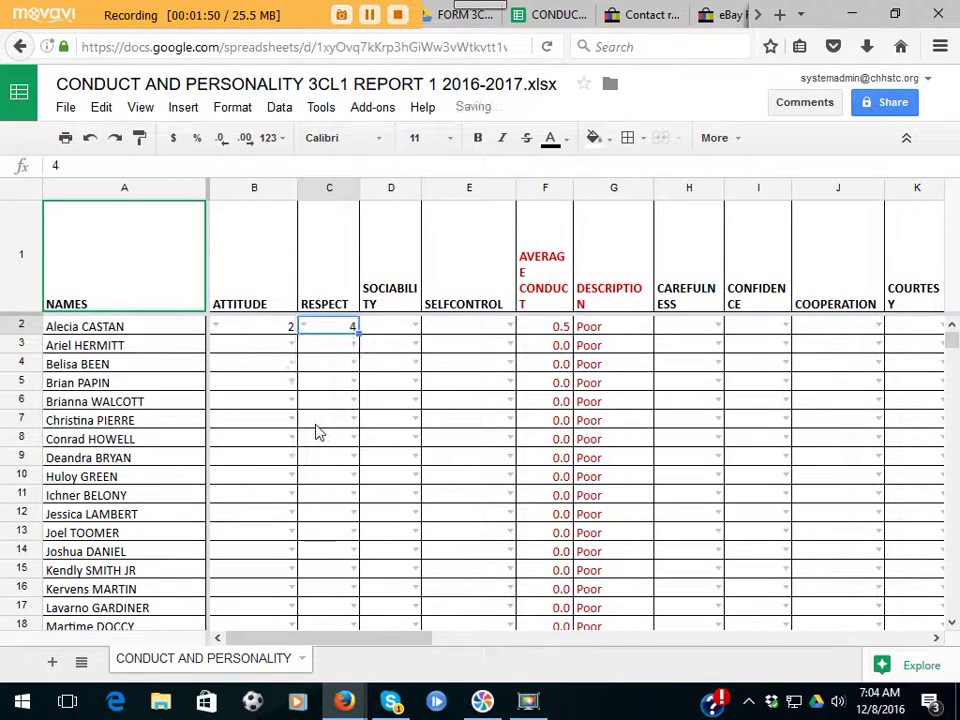
left_click(415, 328)
left_click(369, 449)
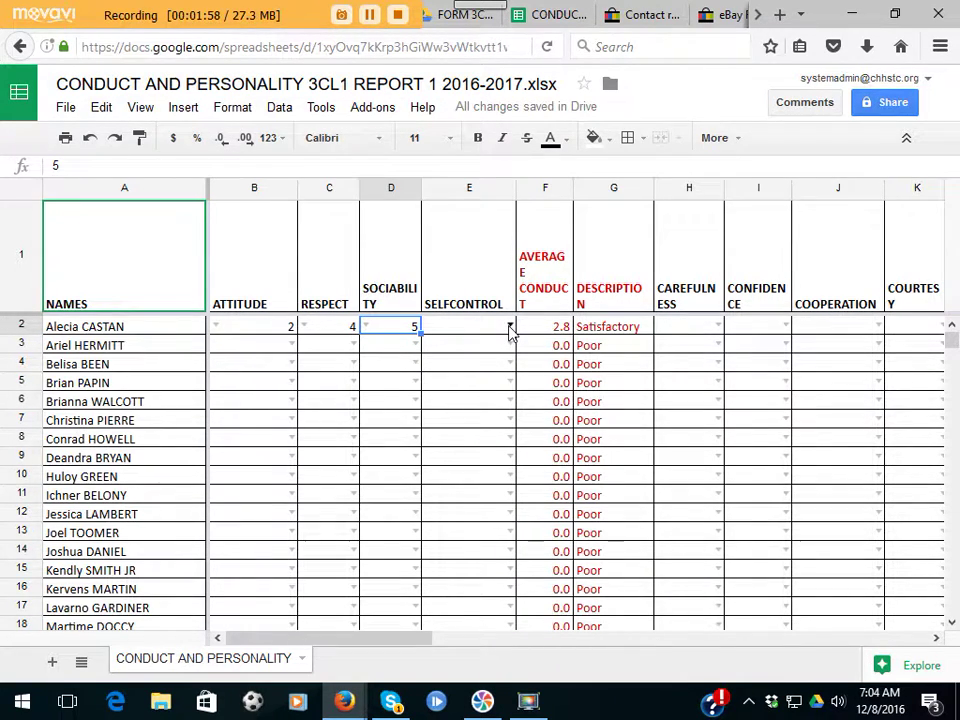
left_click(510, 328)
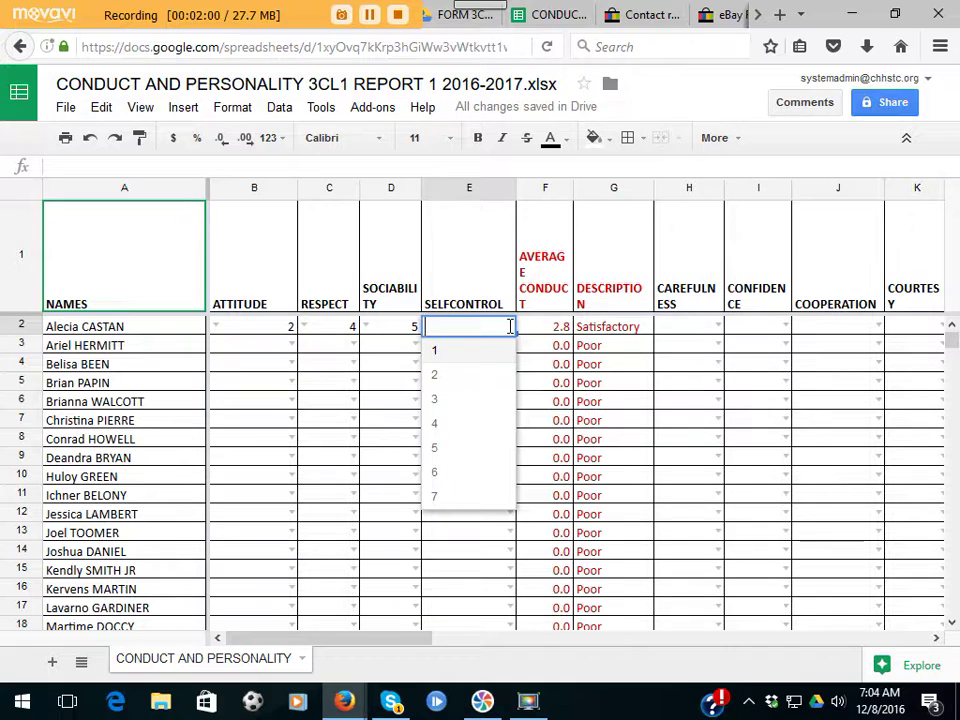
left_click(443, 398)
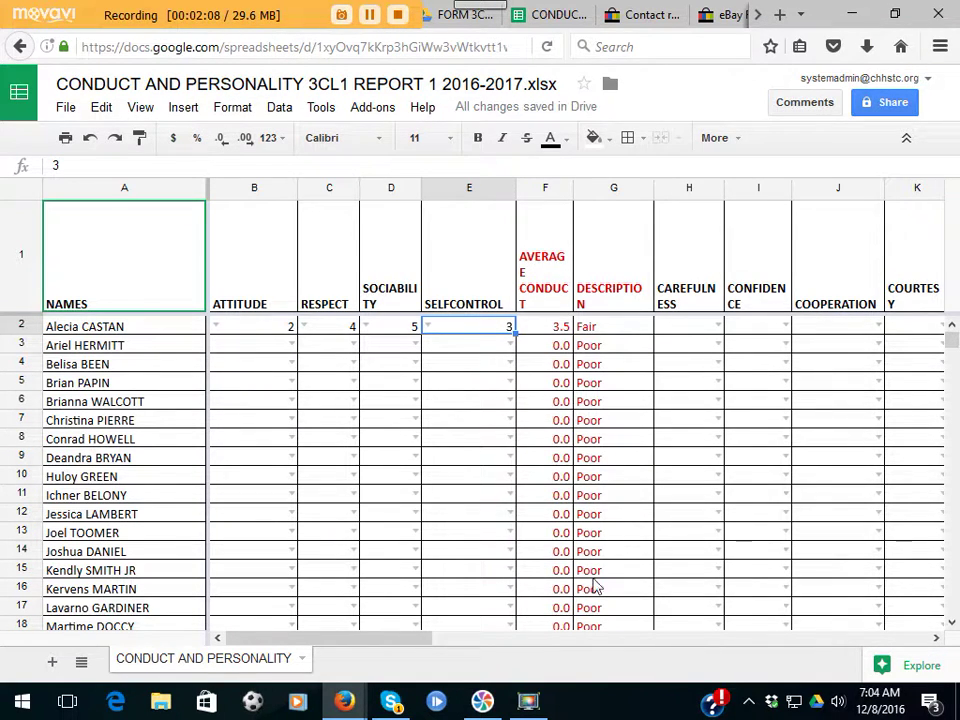
- Scroll right to view the remaining columns, then scroll back left
left_click(935, 638)
left_click(935, 638)
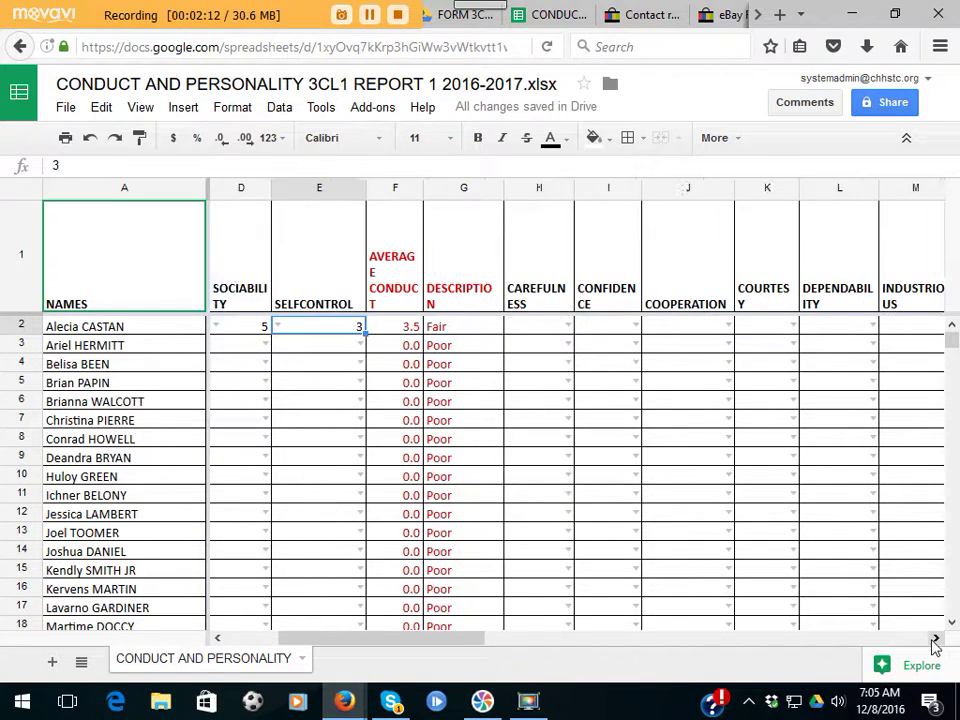
left_click(935, 638)
left_click(935, 638)
left_click(935, 638)
left_click(935, 638)
left_click(935, 638)
left_click(935, 638)
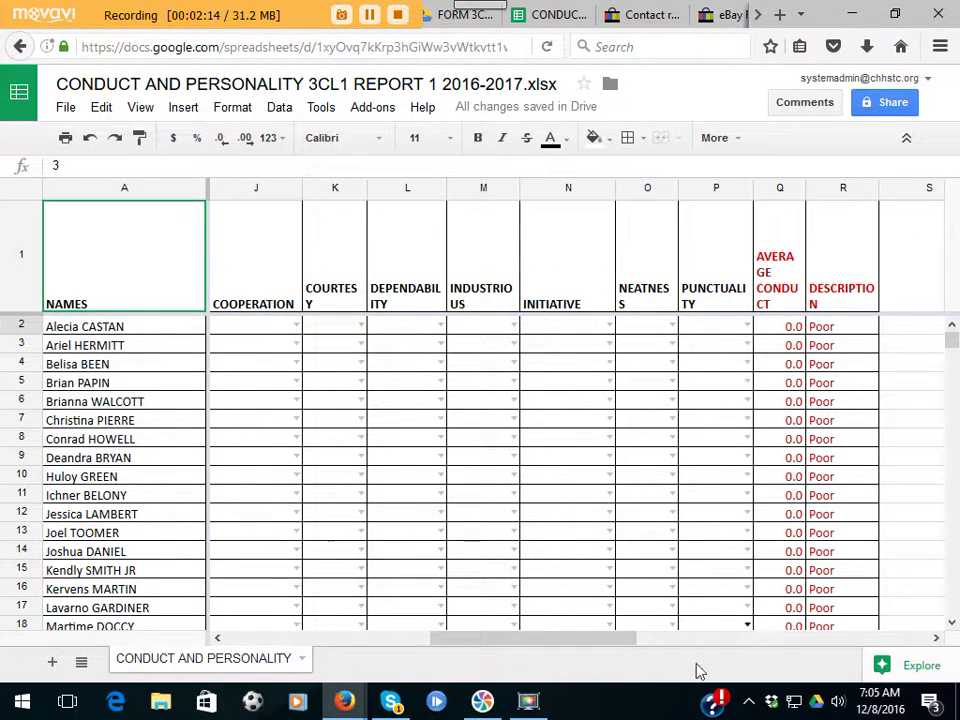
left_click_drag(606, 640, 400, 645)
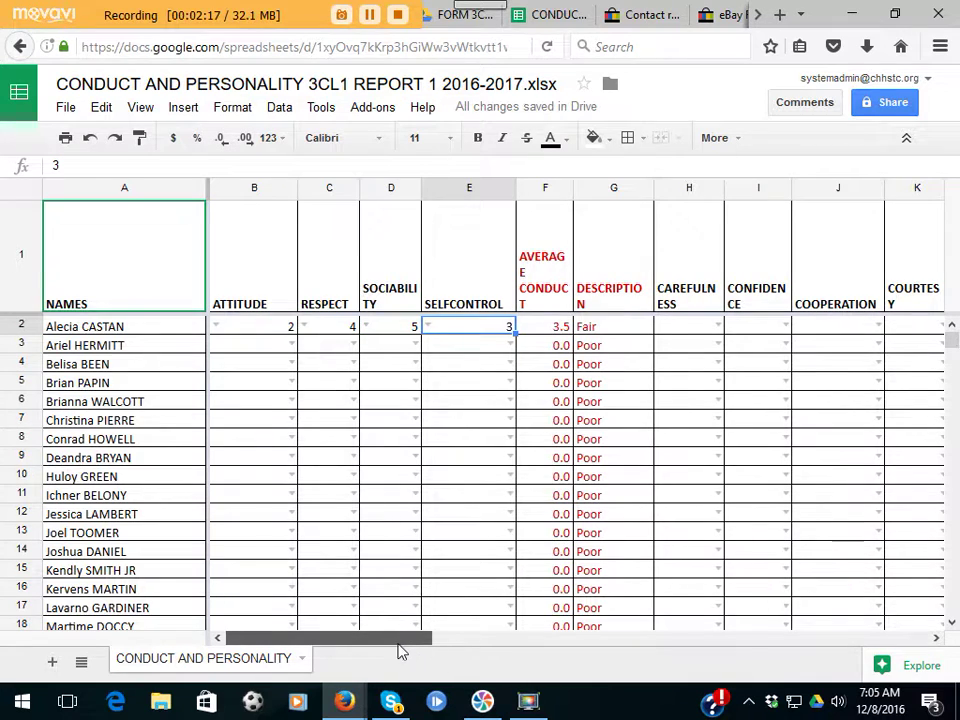
- Set B3 to 6 via its dropdown, then fill it across C3:E3 after undoing a short fill
left_click(280, 346)
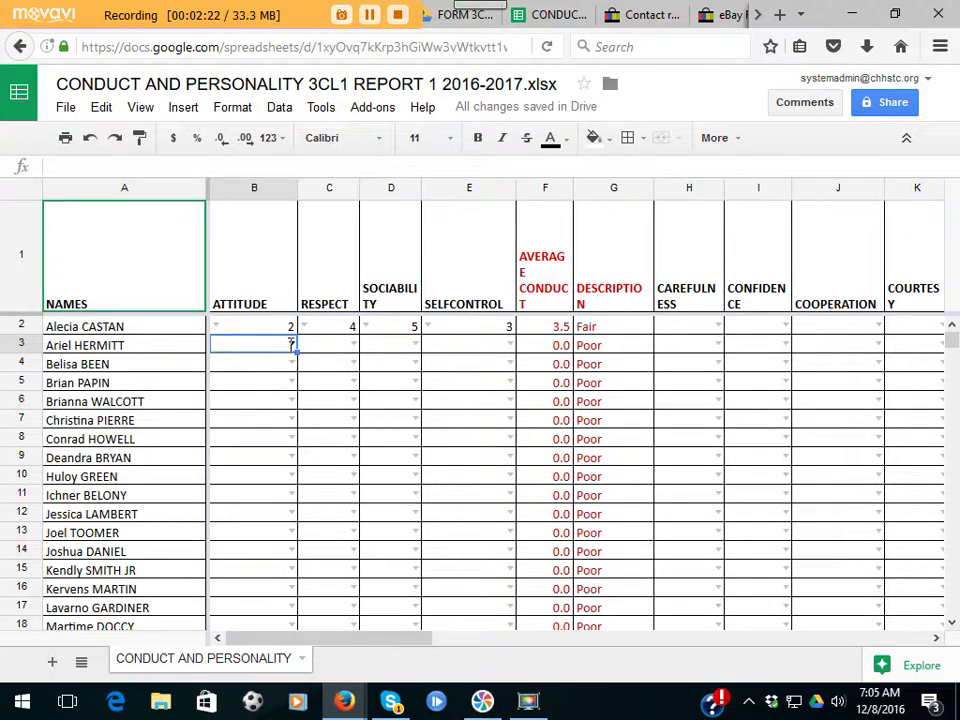
left_click(291, 343)
left_click(241, 492)
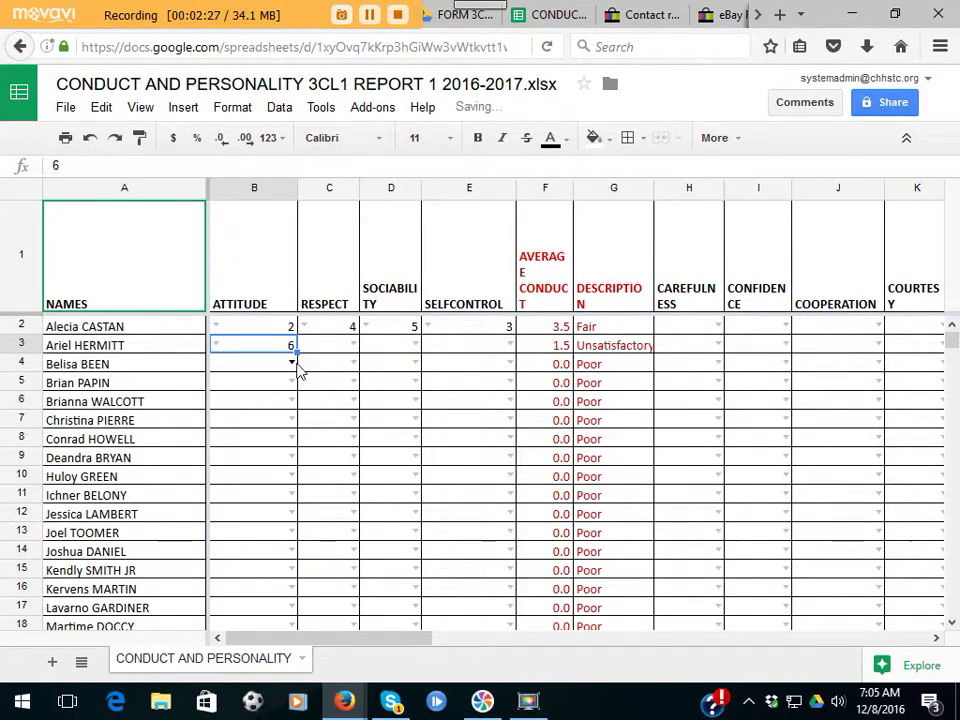
mouse_move(295, 355)
left_mouse_down()
mouse_move(386, 347)
mouse_move(306, 354)
mouse_move(302, 363)
left_mouse_up()
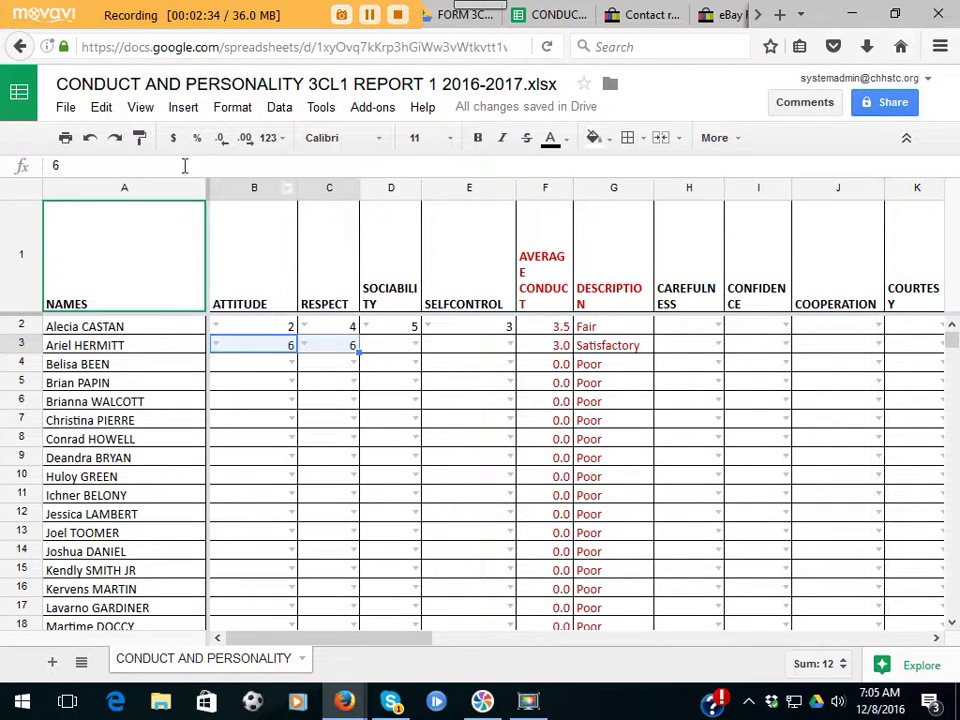
left_click(90, 137)
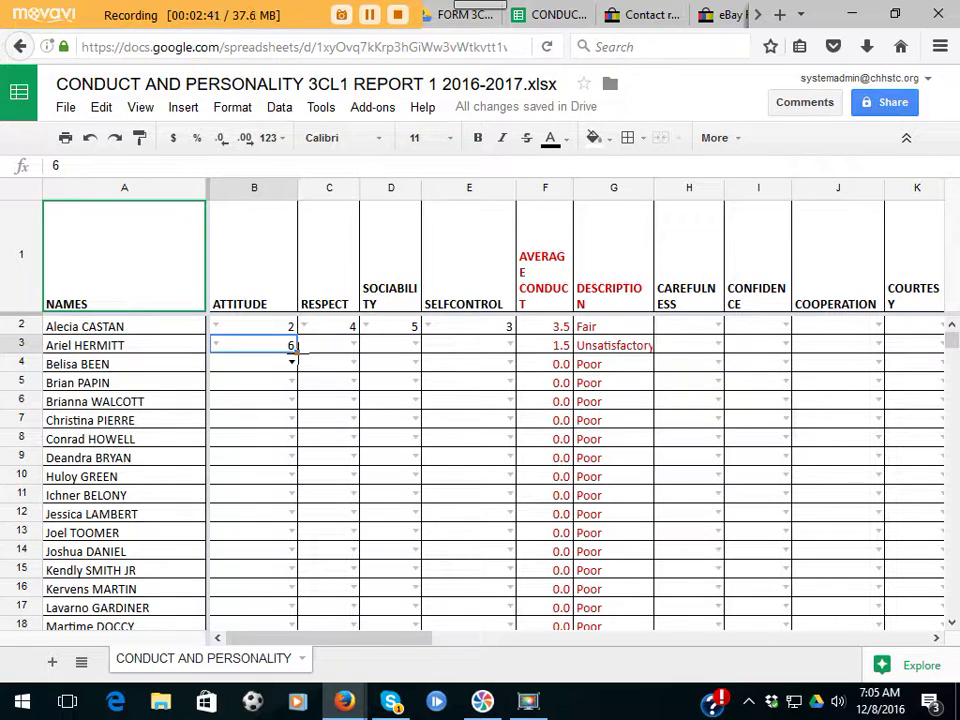
left_click_drag(295, 350, 510, 343)
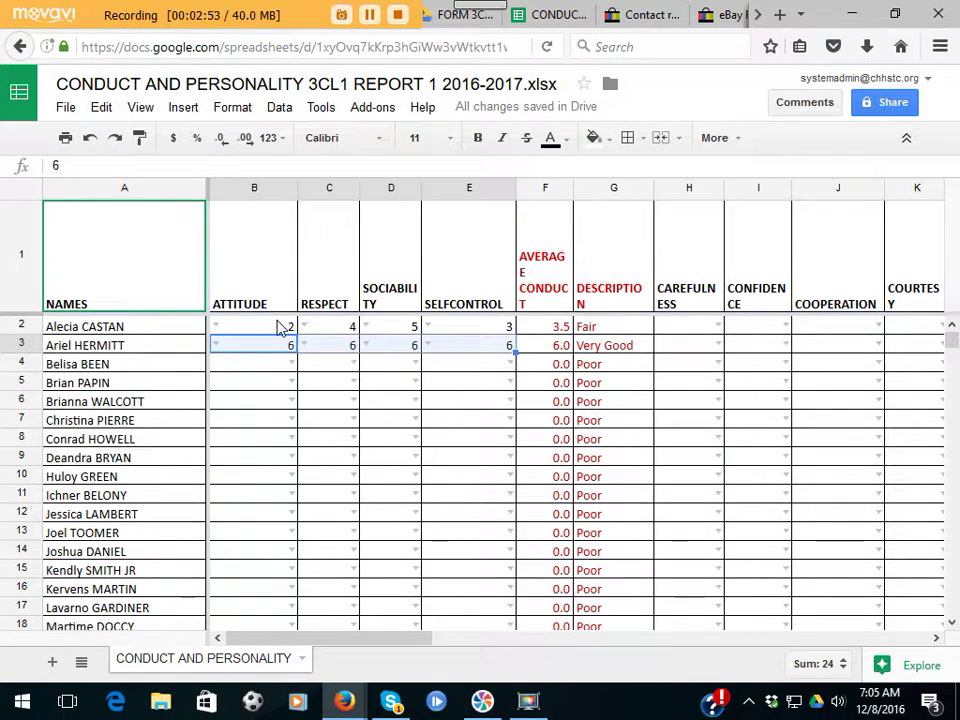
scroll(280, 330, "down", 2)
scroll(280, 360, "down", 5)
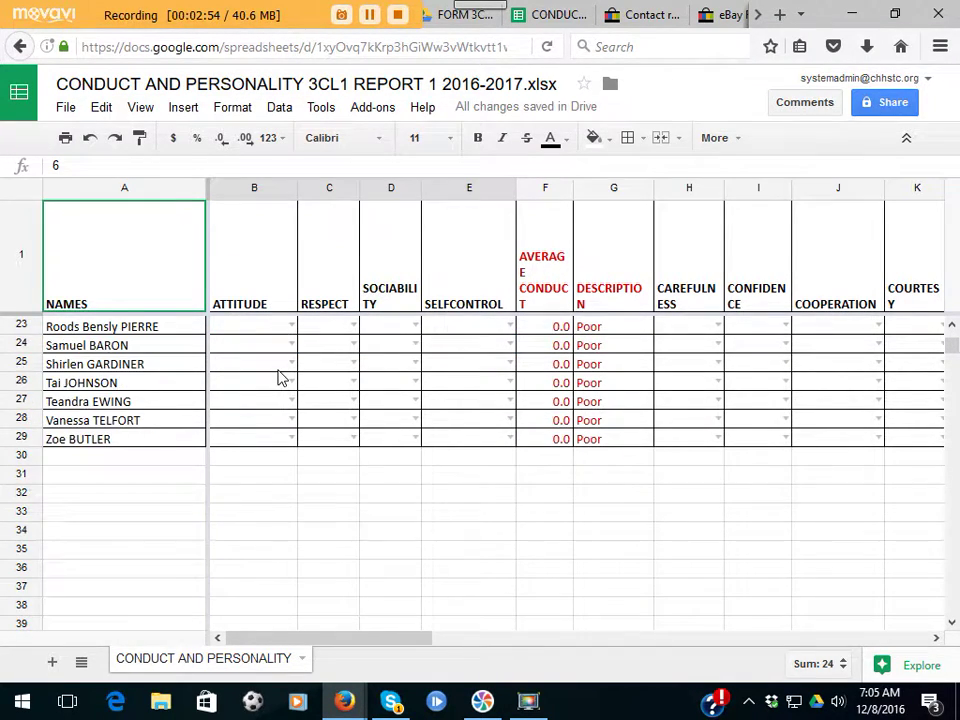
scroll(281, 377, "down", 1)
scroll(281, 377, "up", 7)
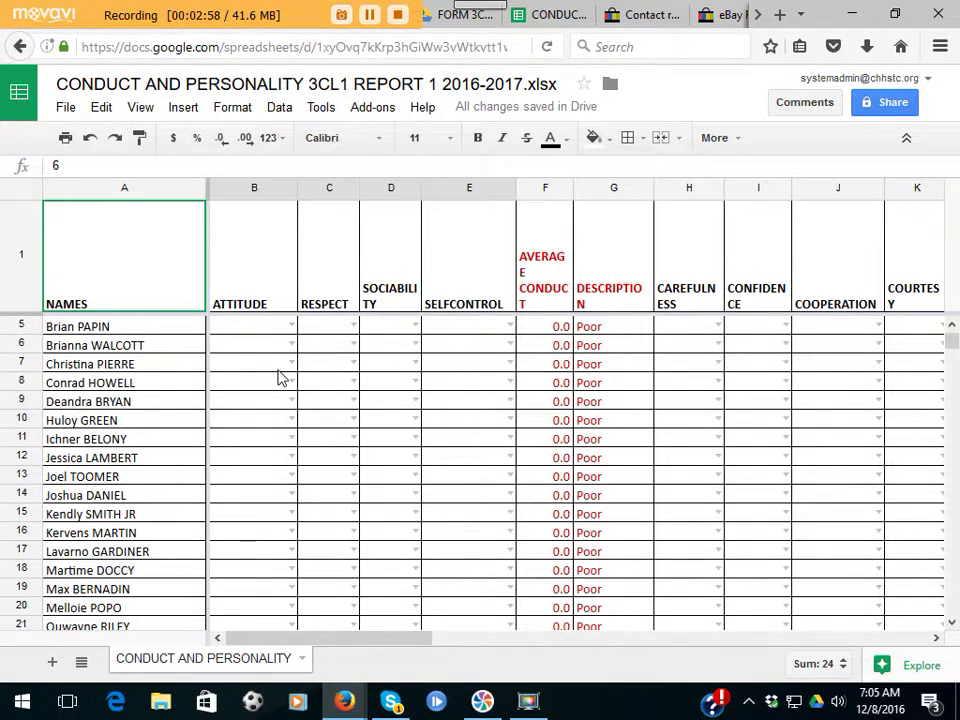
scroll(280, 377, "down", 6)
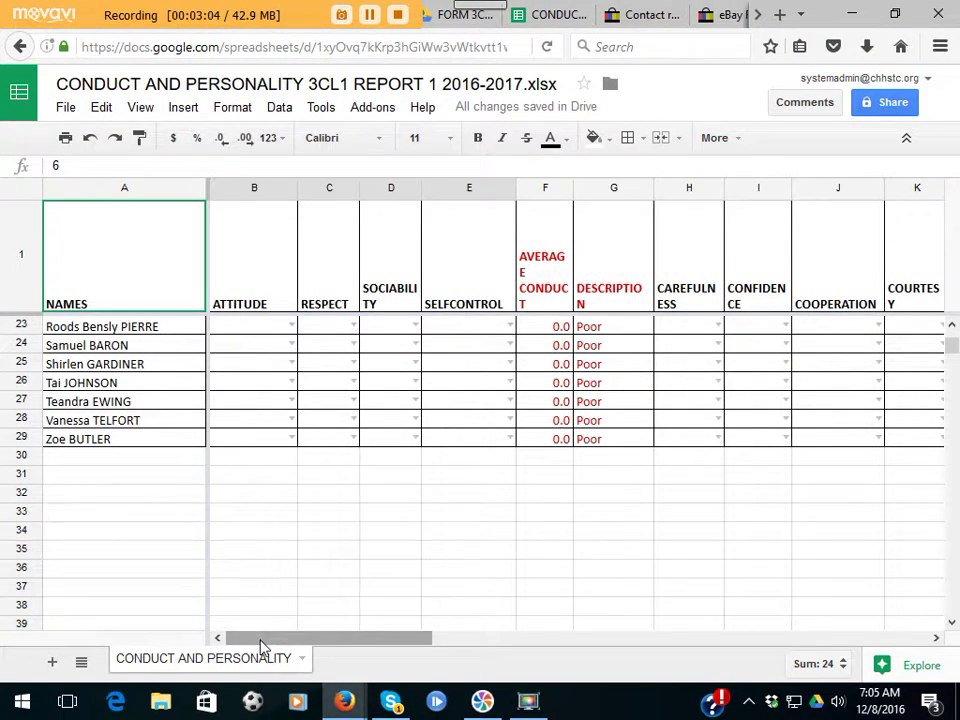
left_click_drag(284, 646, 252, 620)
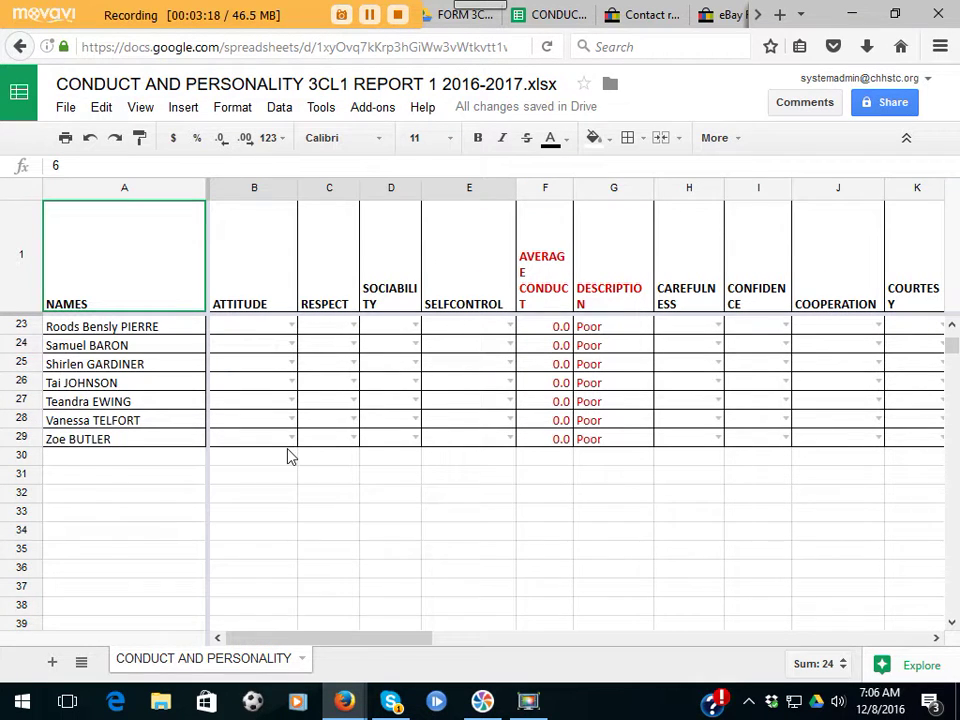
scroll(287, 456, "up", 7)
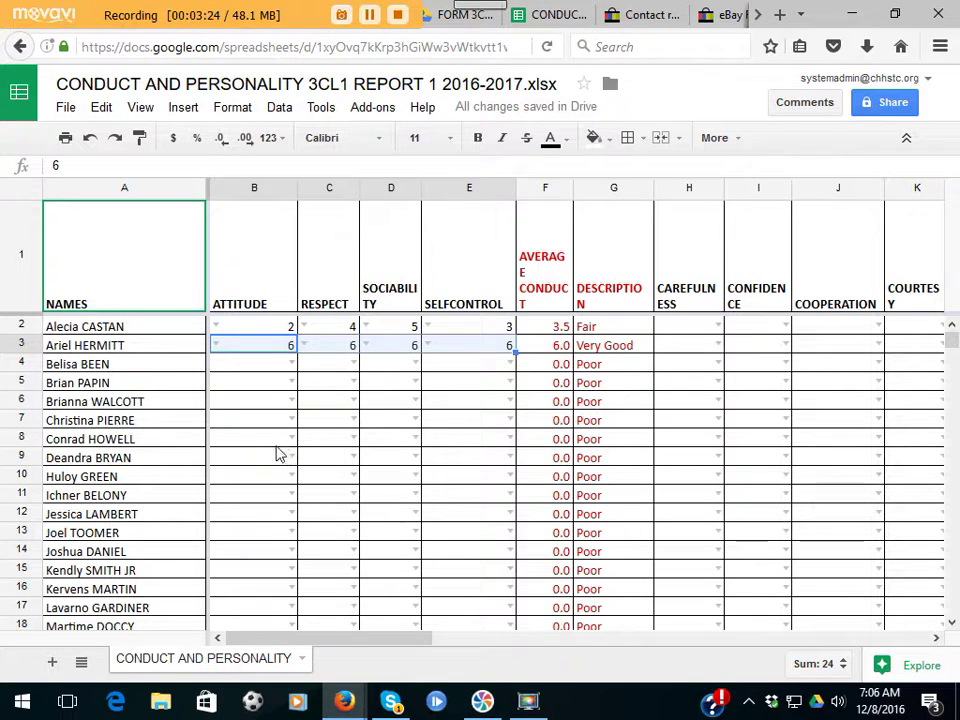
scroll(107, 364, "down", 2)
scroll(107, 364, "down", 3)
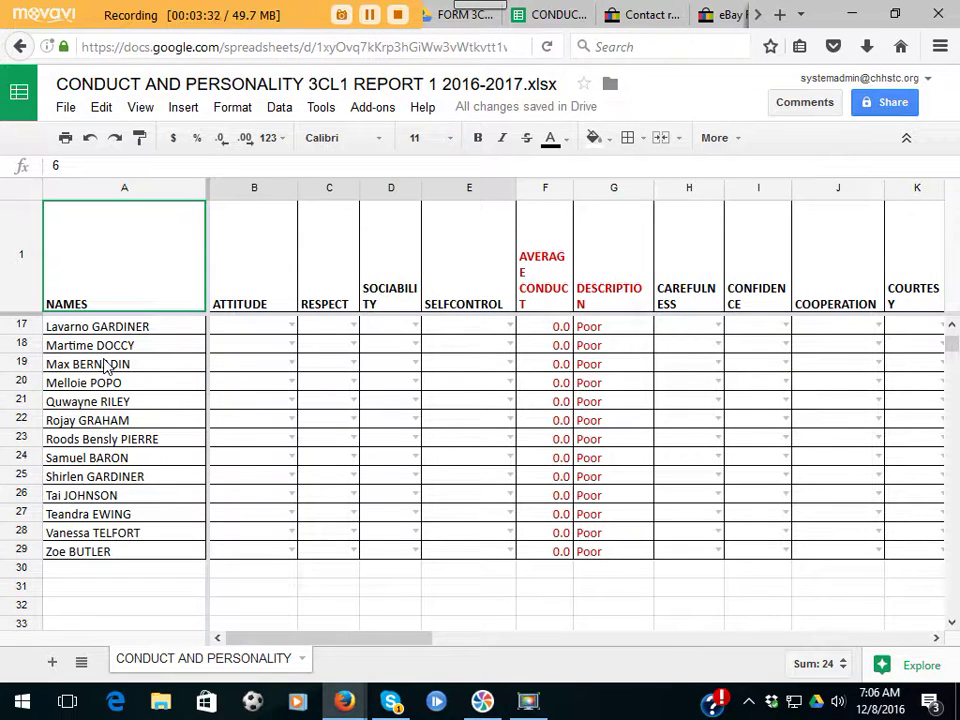
scroll(107, 364, "up", 3)
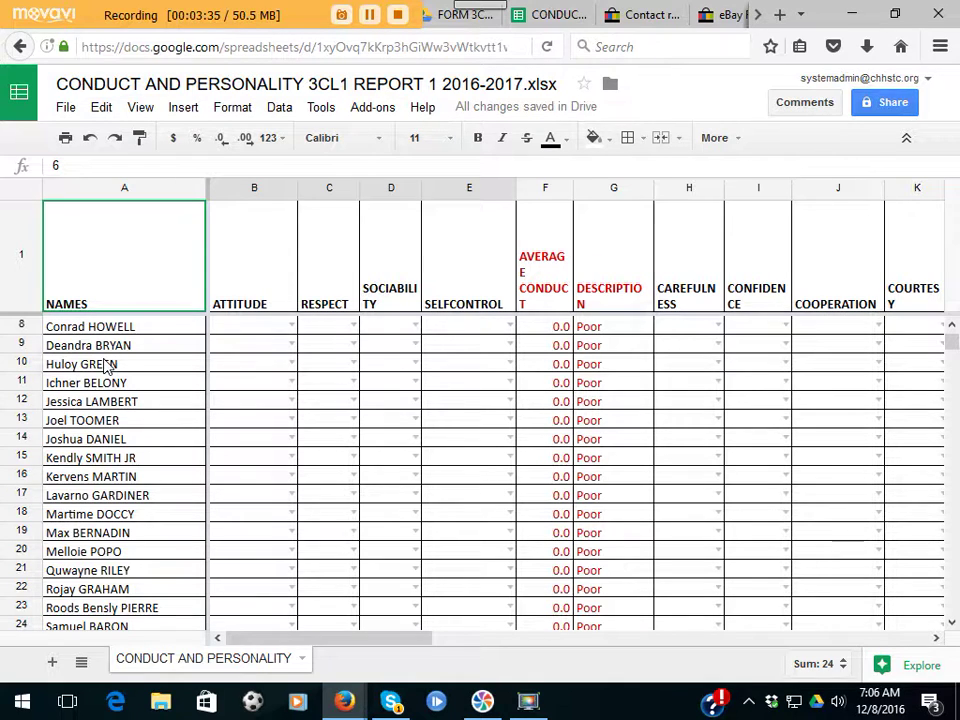
scroll(107, 364, "down", 3)
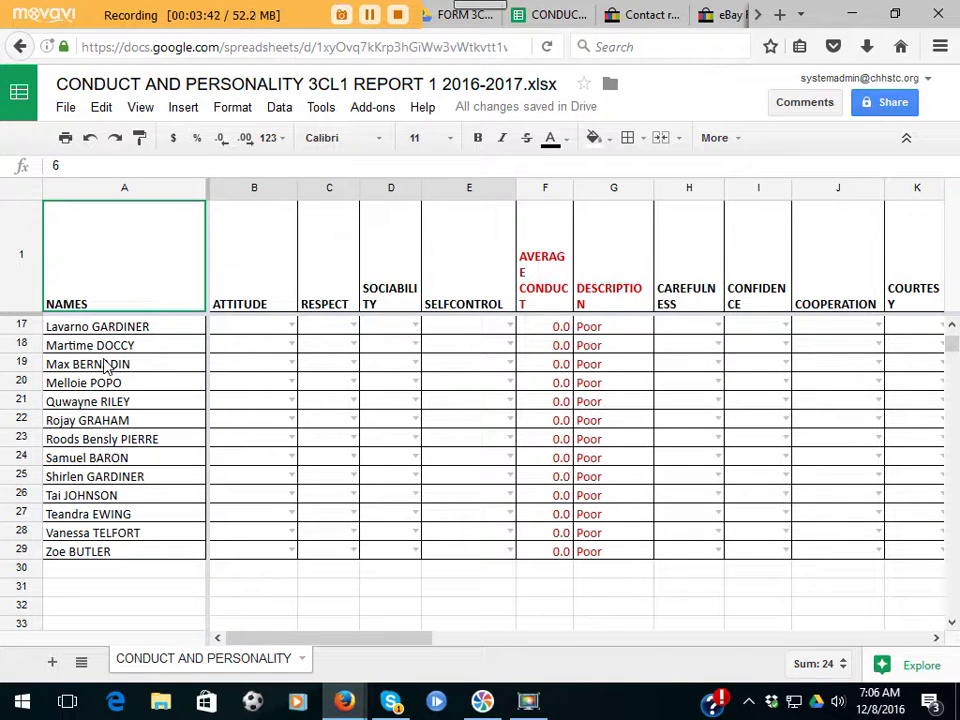
scroll(107, 367, "up", 2)
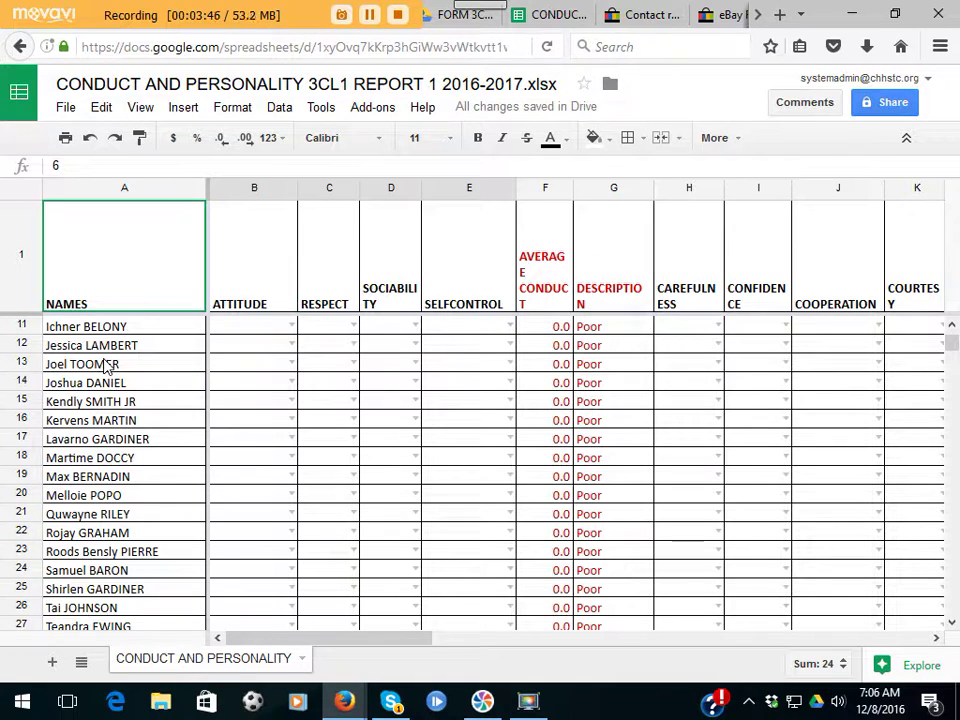
scroll(107, 367, "up", 3)
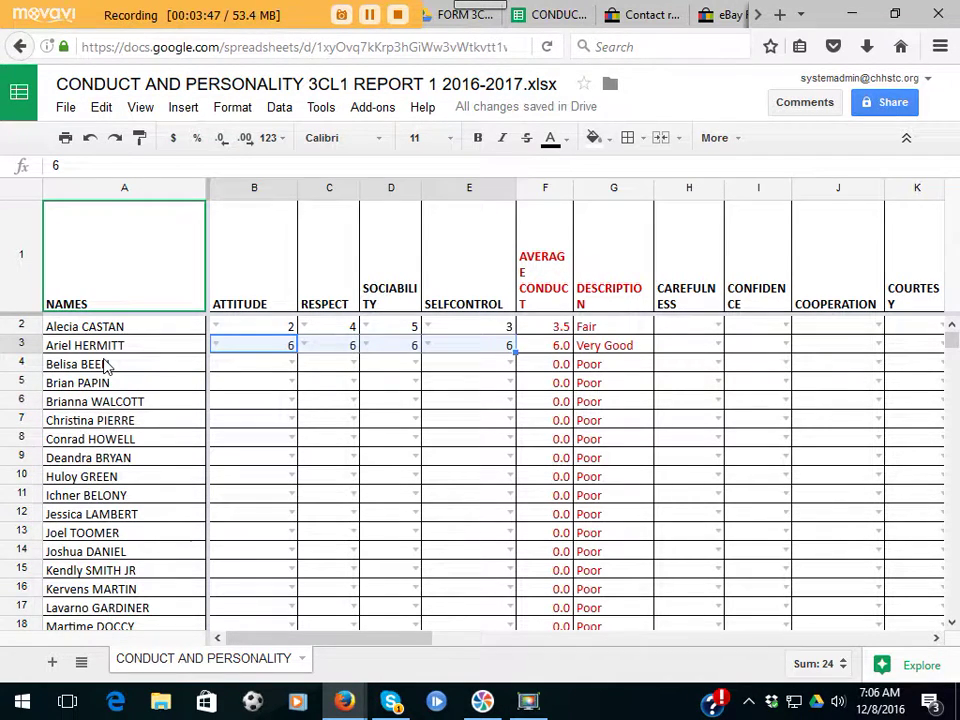
scroll(107, 367, "down", 4)
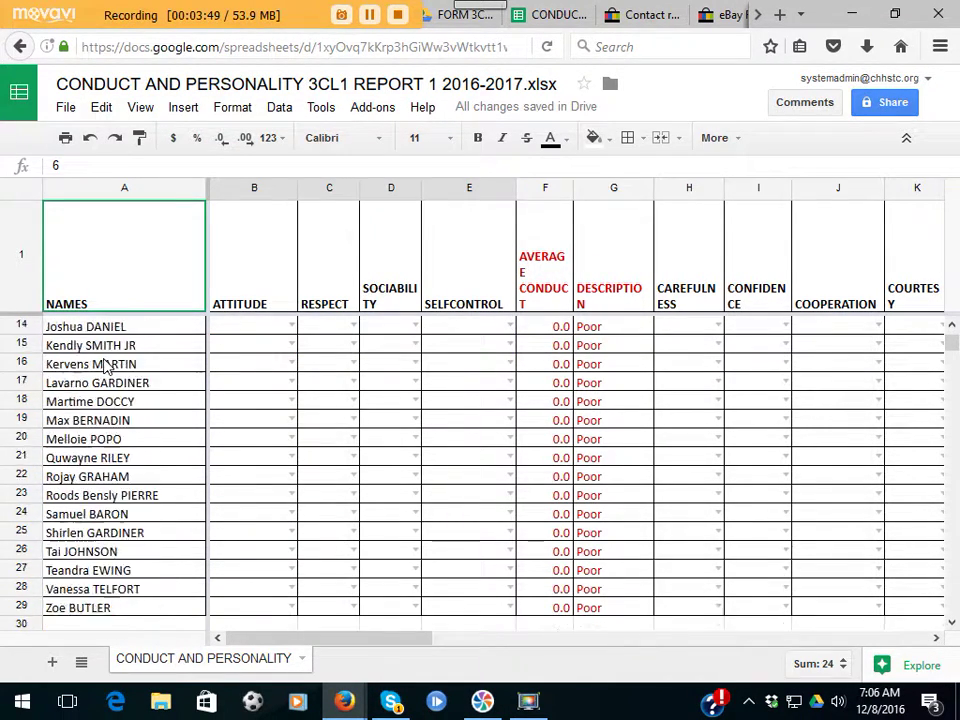
scroll(107, 367, "down", 3)
scroll(107, 367, "up", 2)
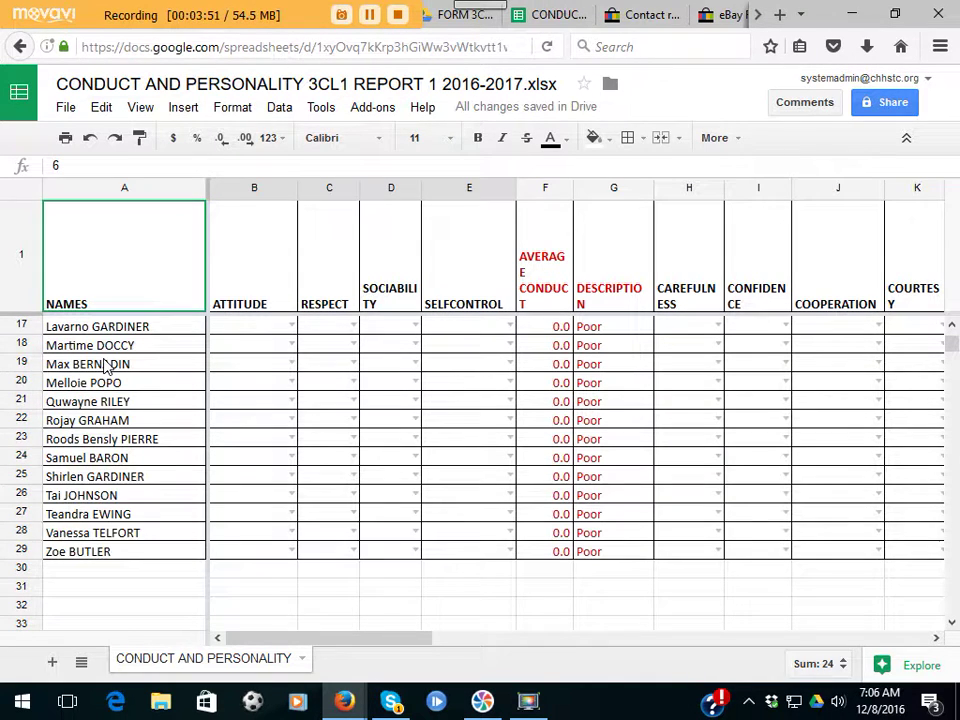
scroll(107, 367, "up", 3)
scroll(107, 367, "down", 4)
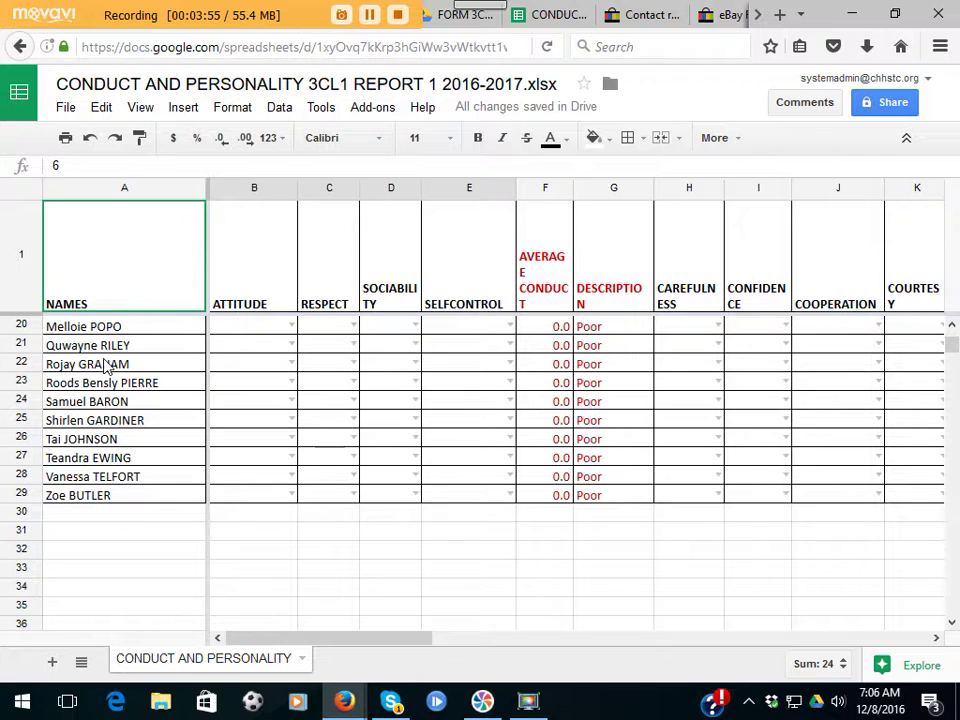
scroll(107, 365, "up", 2)
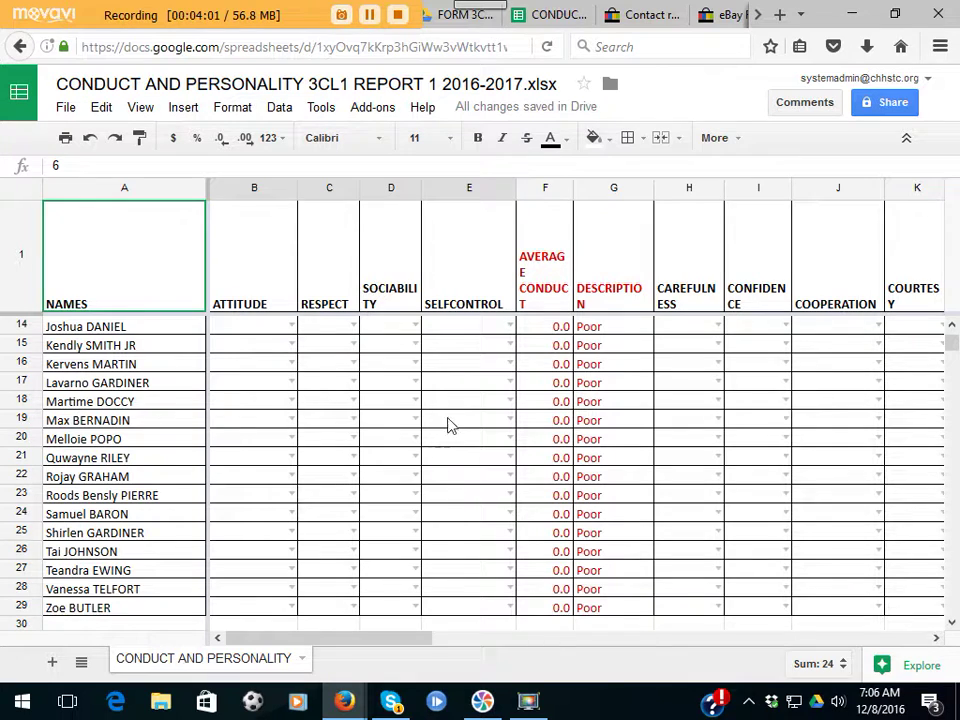
scroll(358, 422, "up", 4)
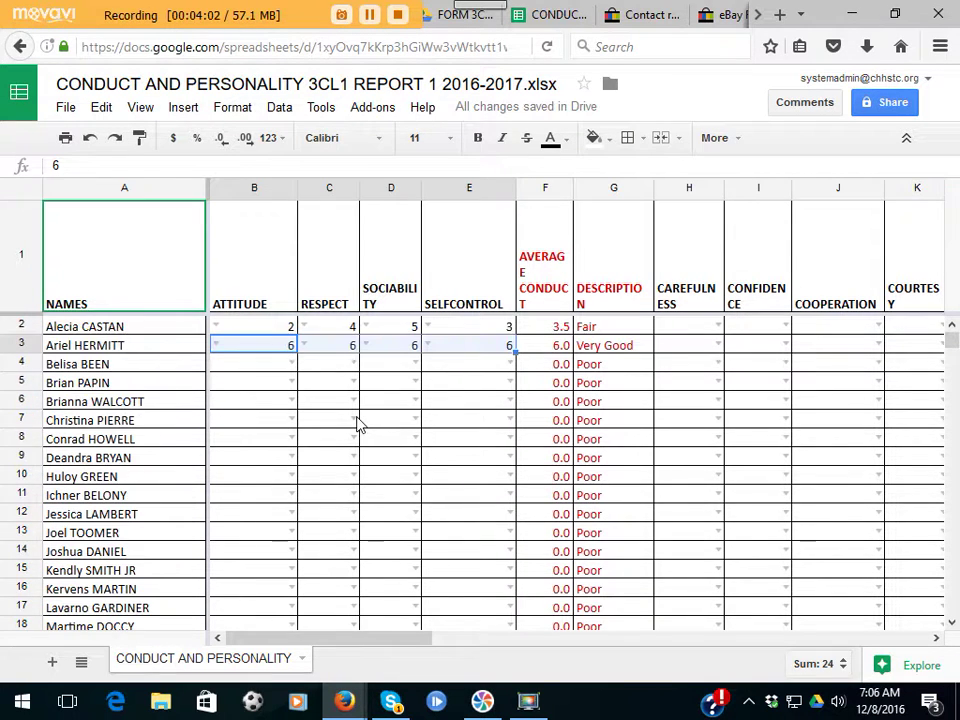
- Type Respect scores 6 in C4 and 7 in C5, then select B2
left_click(291, 366)
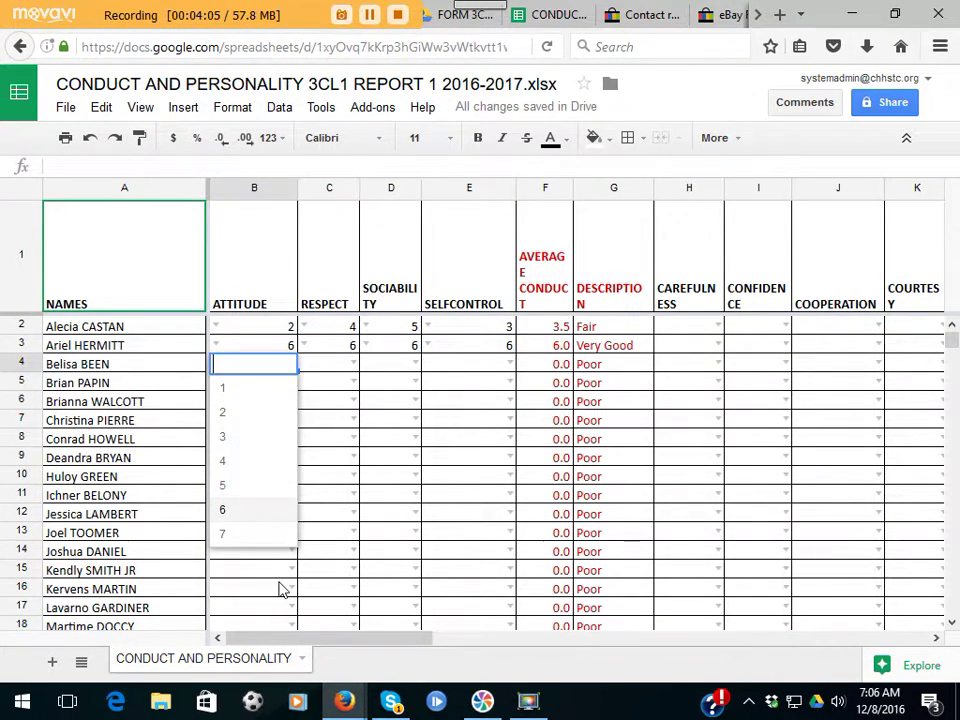
scroll(280, 600, "down", 3)
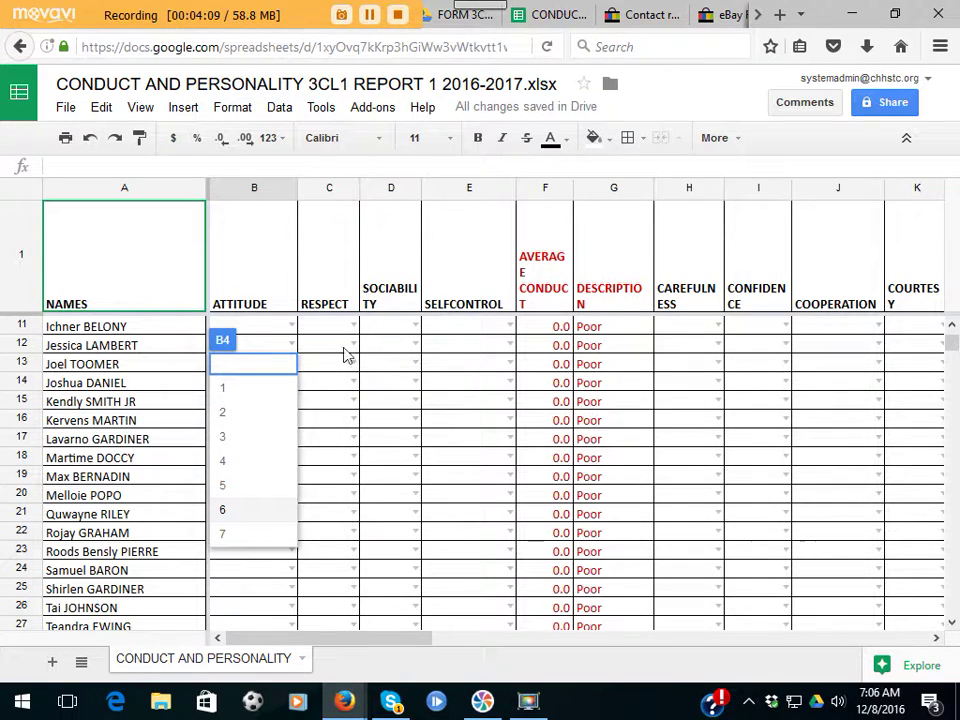
scroll(330, 410, "up", 3)
left_click(327, 407)
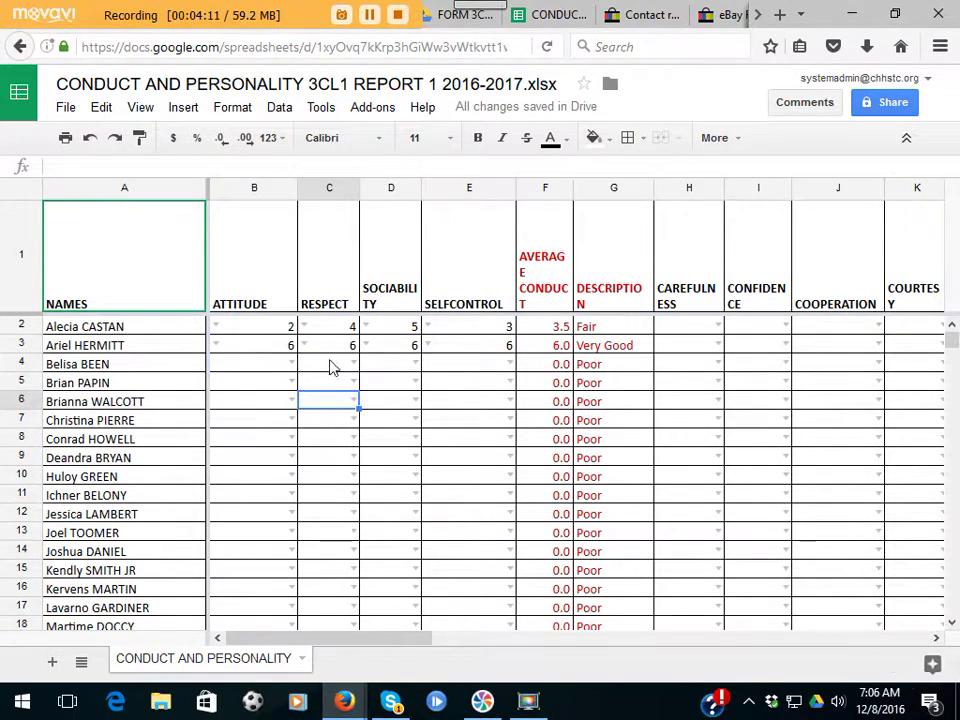
left_click(332, 366)
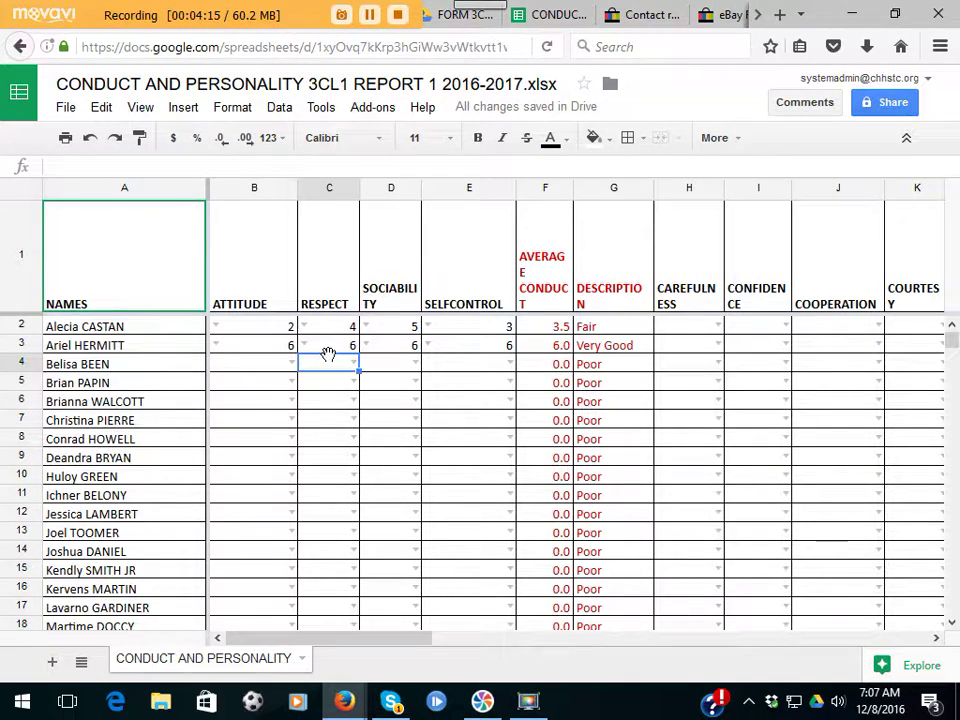
type("6")
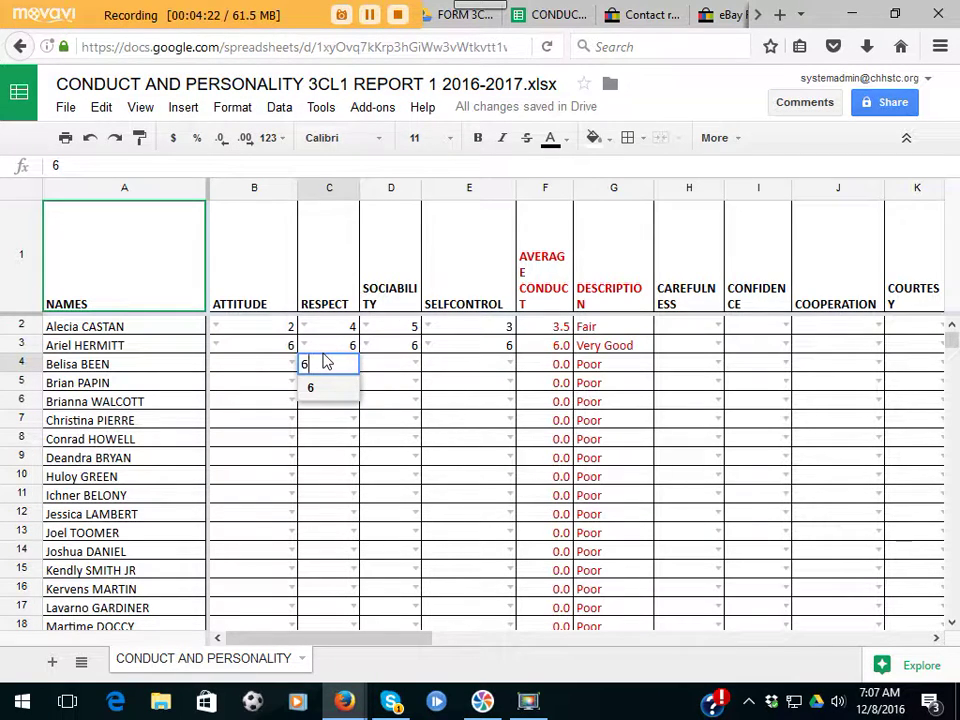
key("Return")
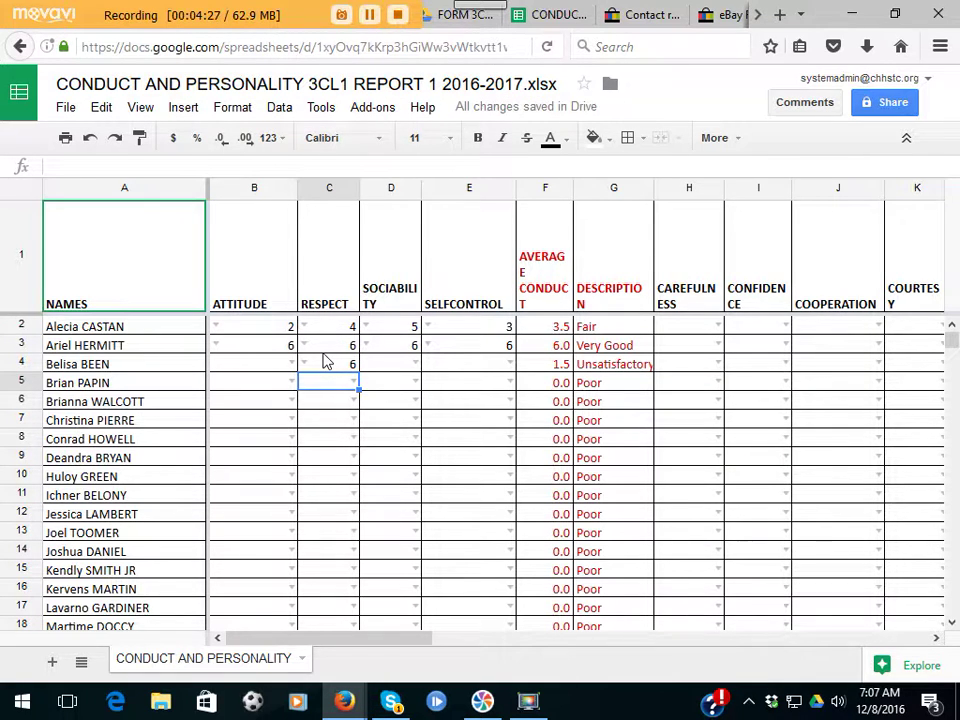
type("7")
key("Return")
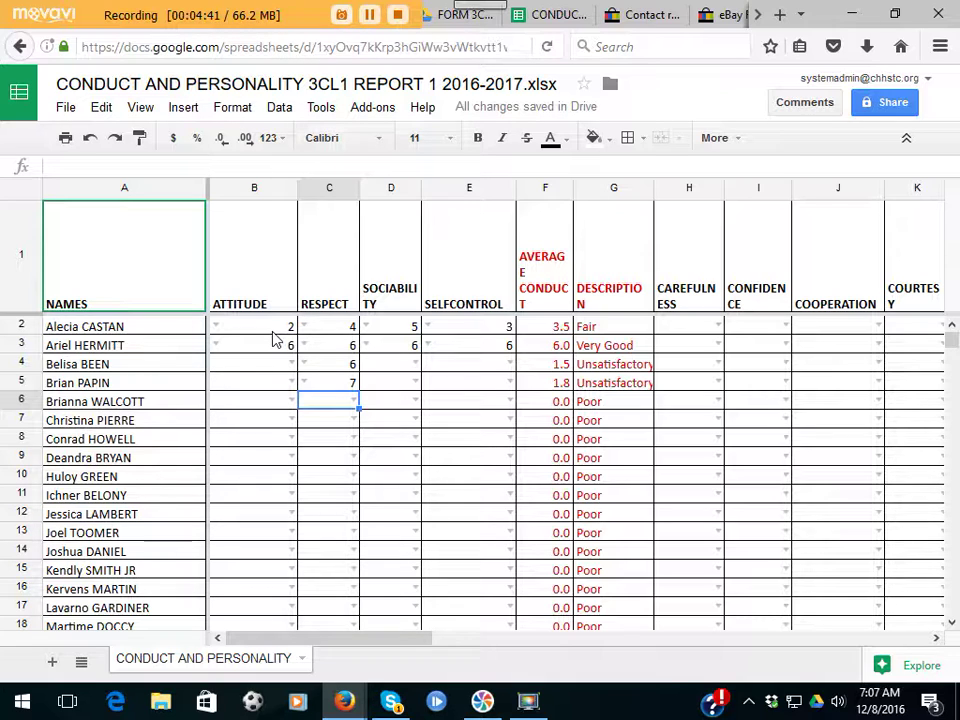
left_click(268, 332)
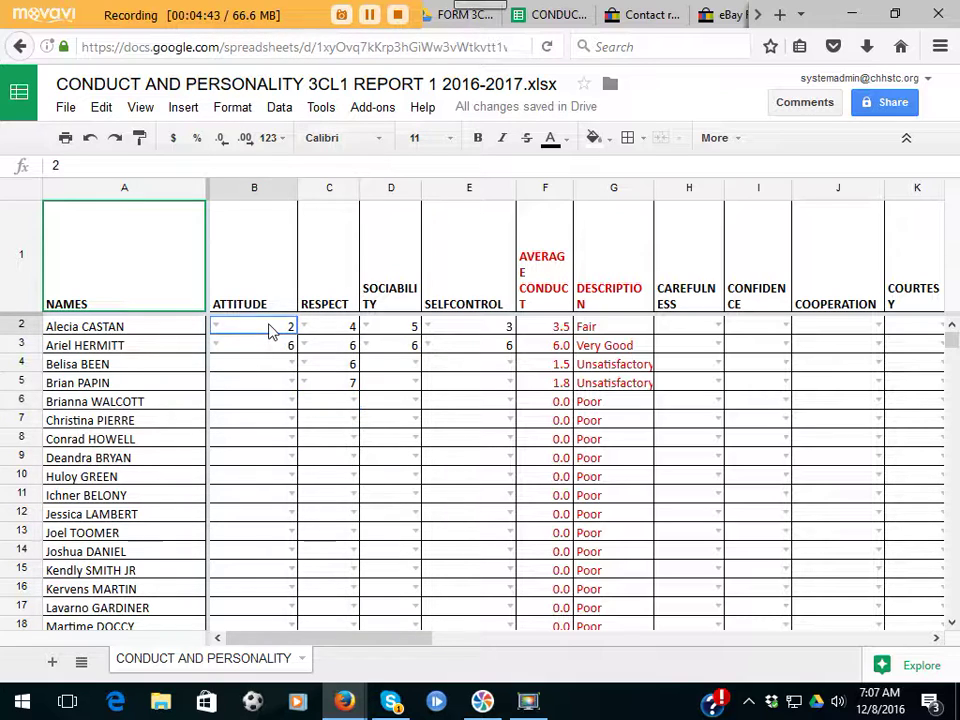